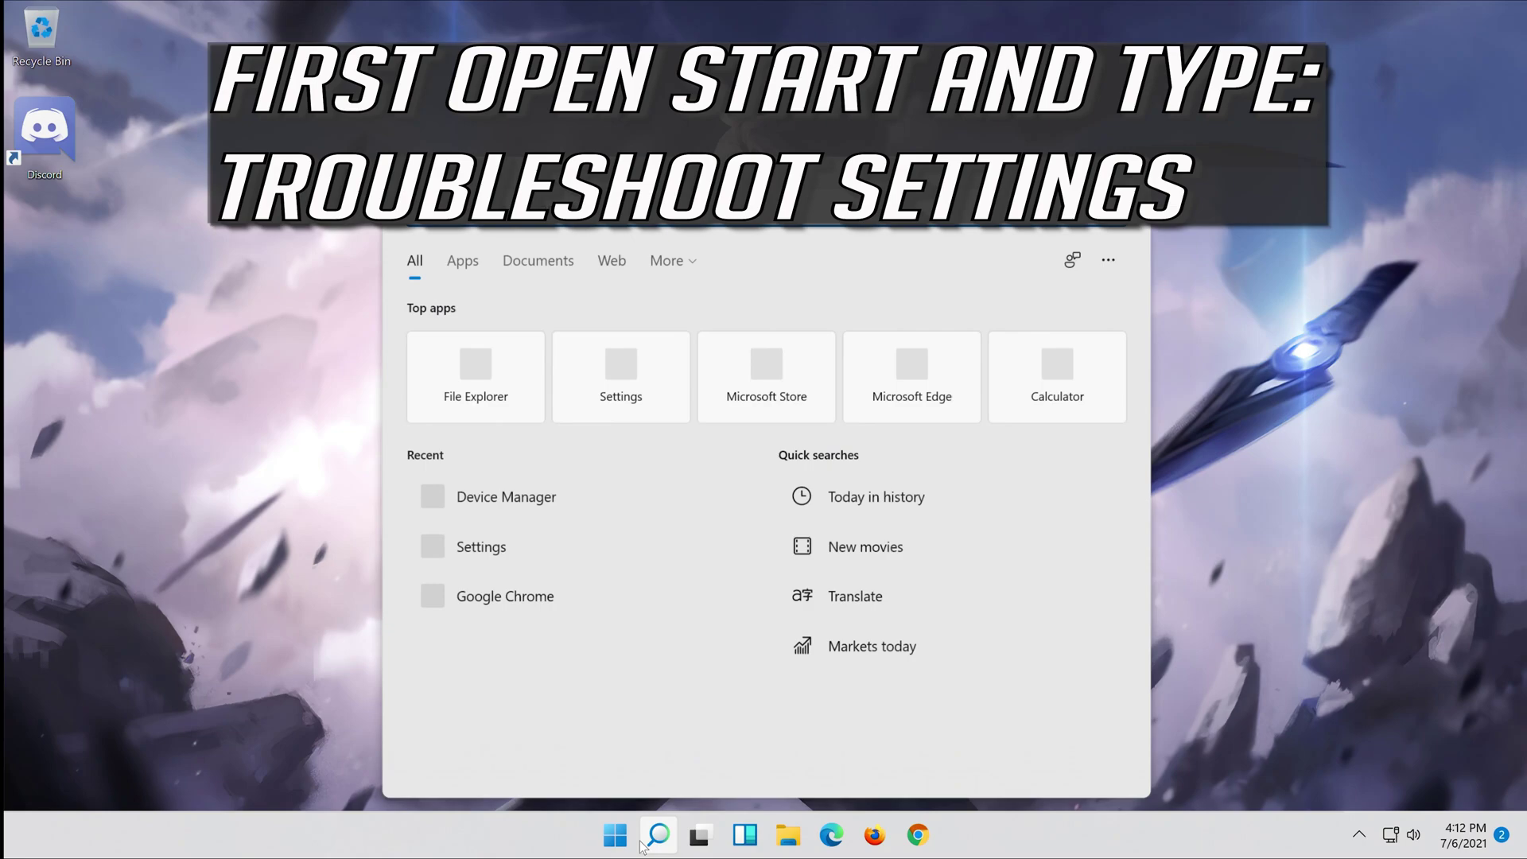
type("troubleshoo")
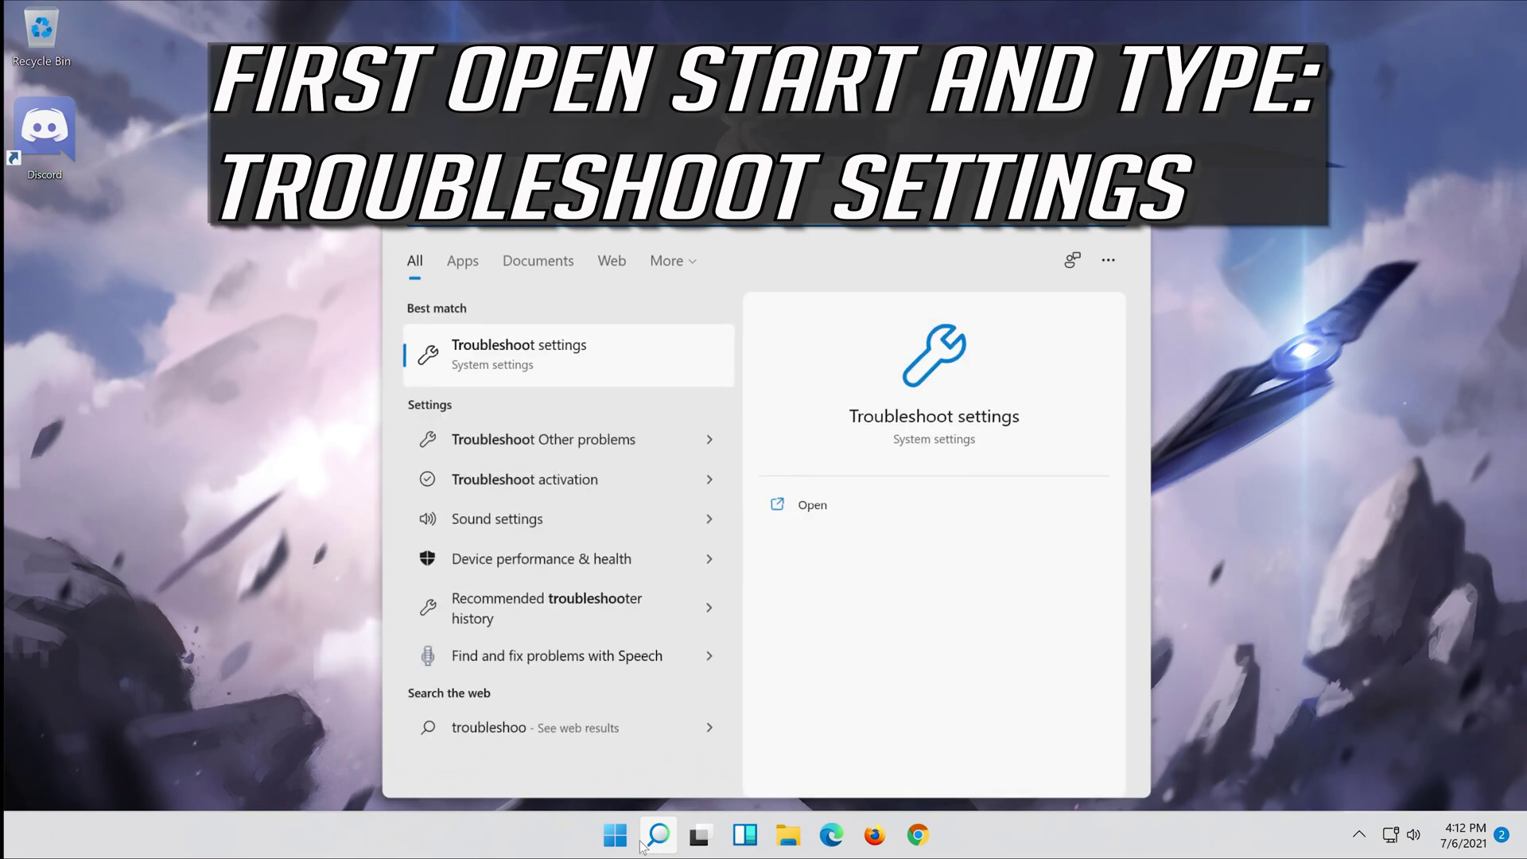
type("t settings")
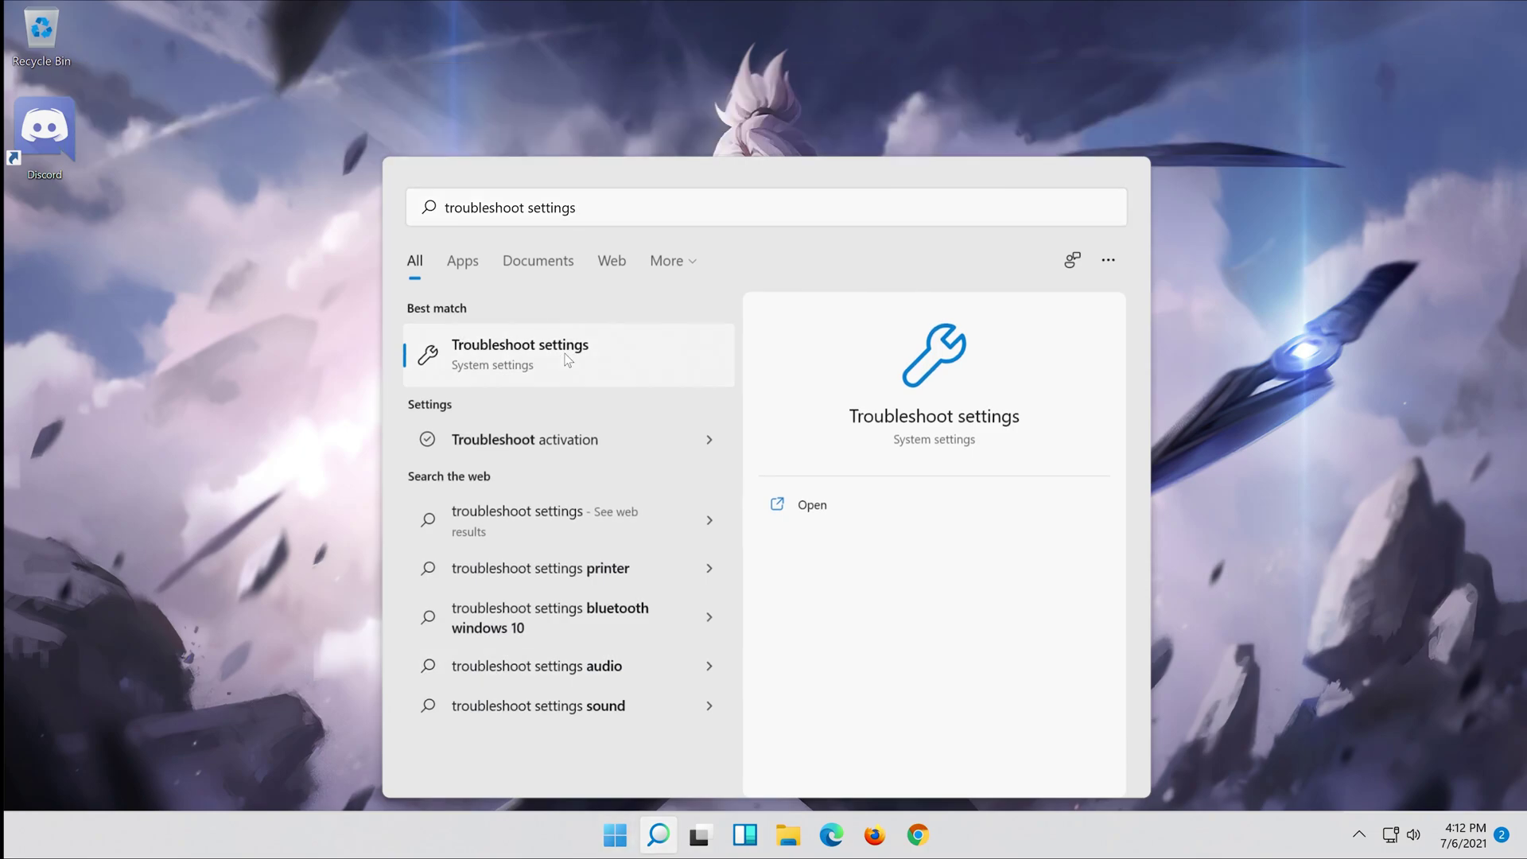
Run the Recording Audio troubleshooter from Troubleshoot's Other troubleshooters list.
left_click(568, 360)
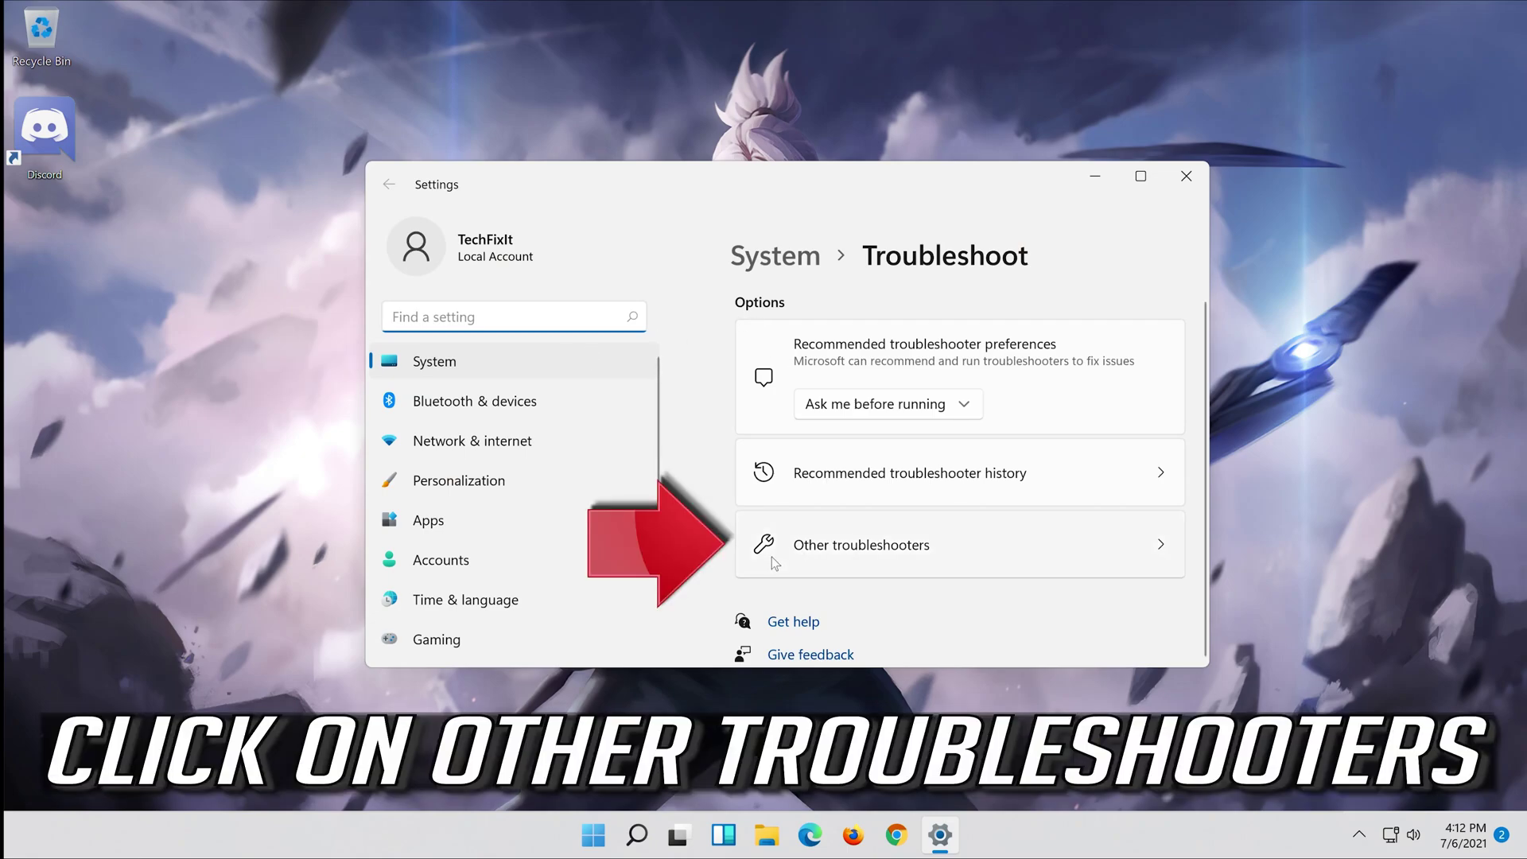
left_click(1155, 543)
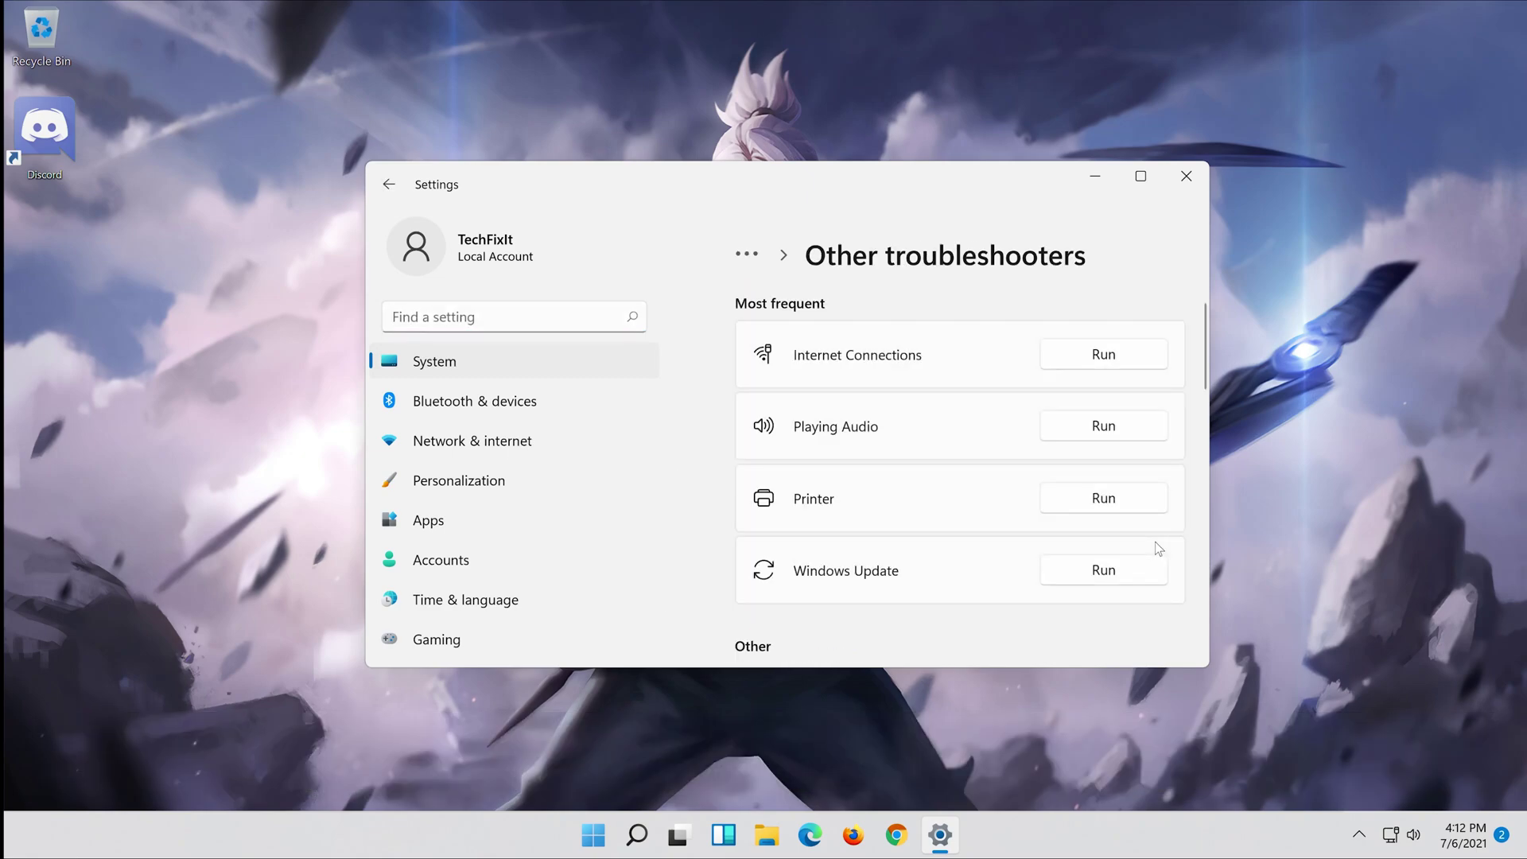
scroll(974, 560, "down", 3)
scroll(969, 560, "down", 1)
scroll(968, 560, "down", 1)
scroll(968, 560, "down", 1)
scroll(968, 560, "down", 1)
scroll(968, 560, "down", 1)
scroll(967, 560, "down", 1)
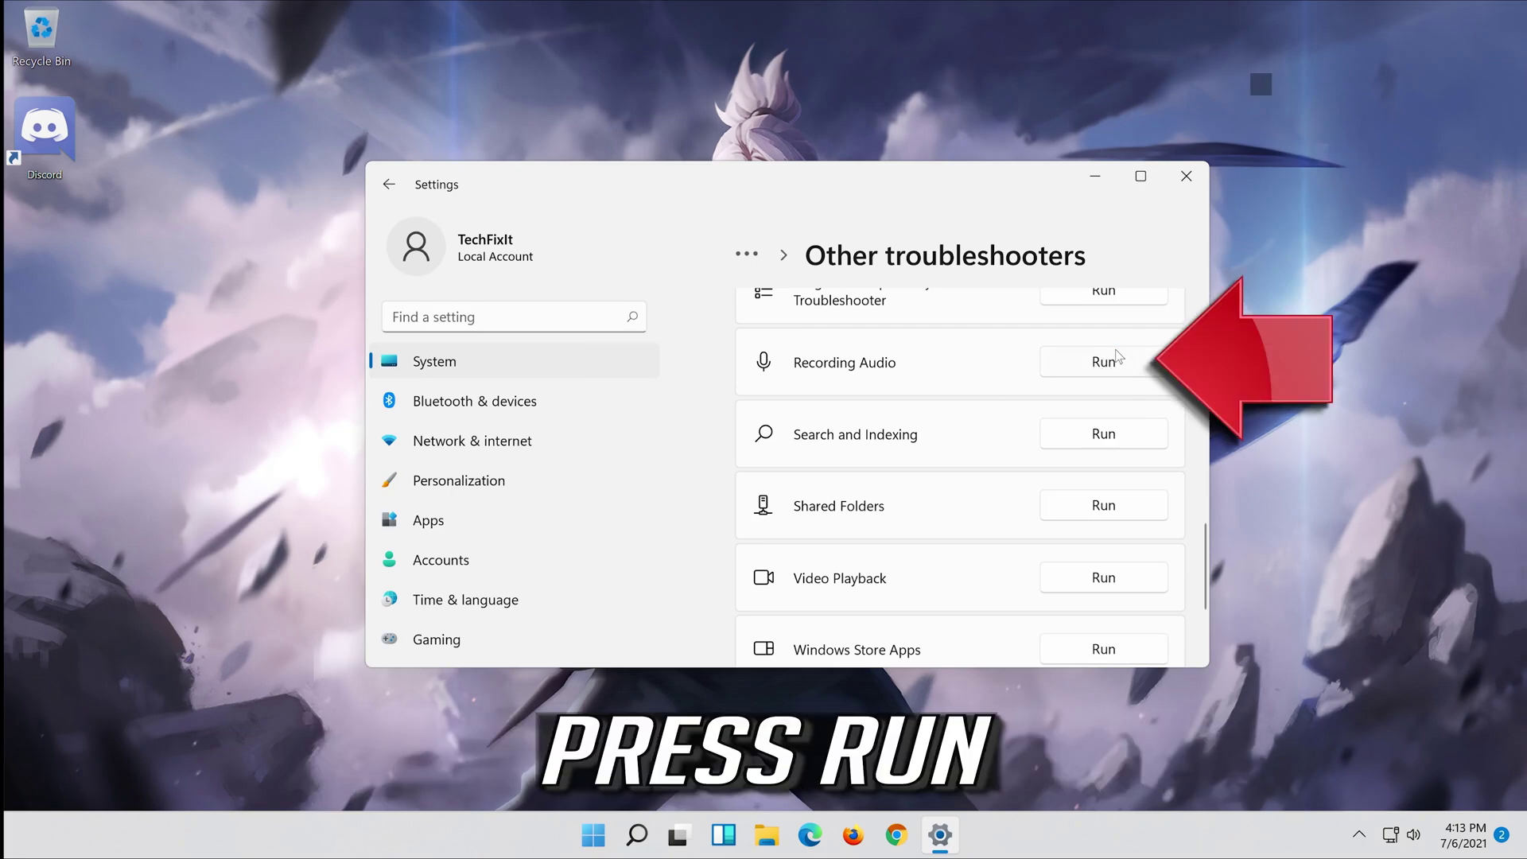
left_click(1104, 362)
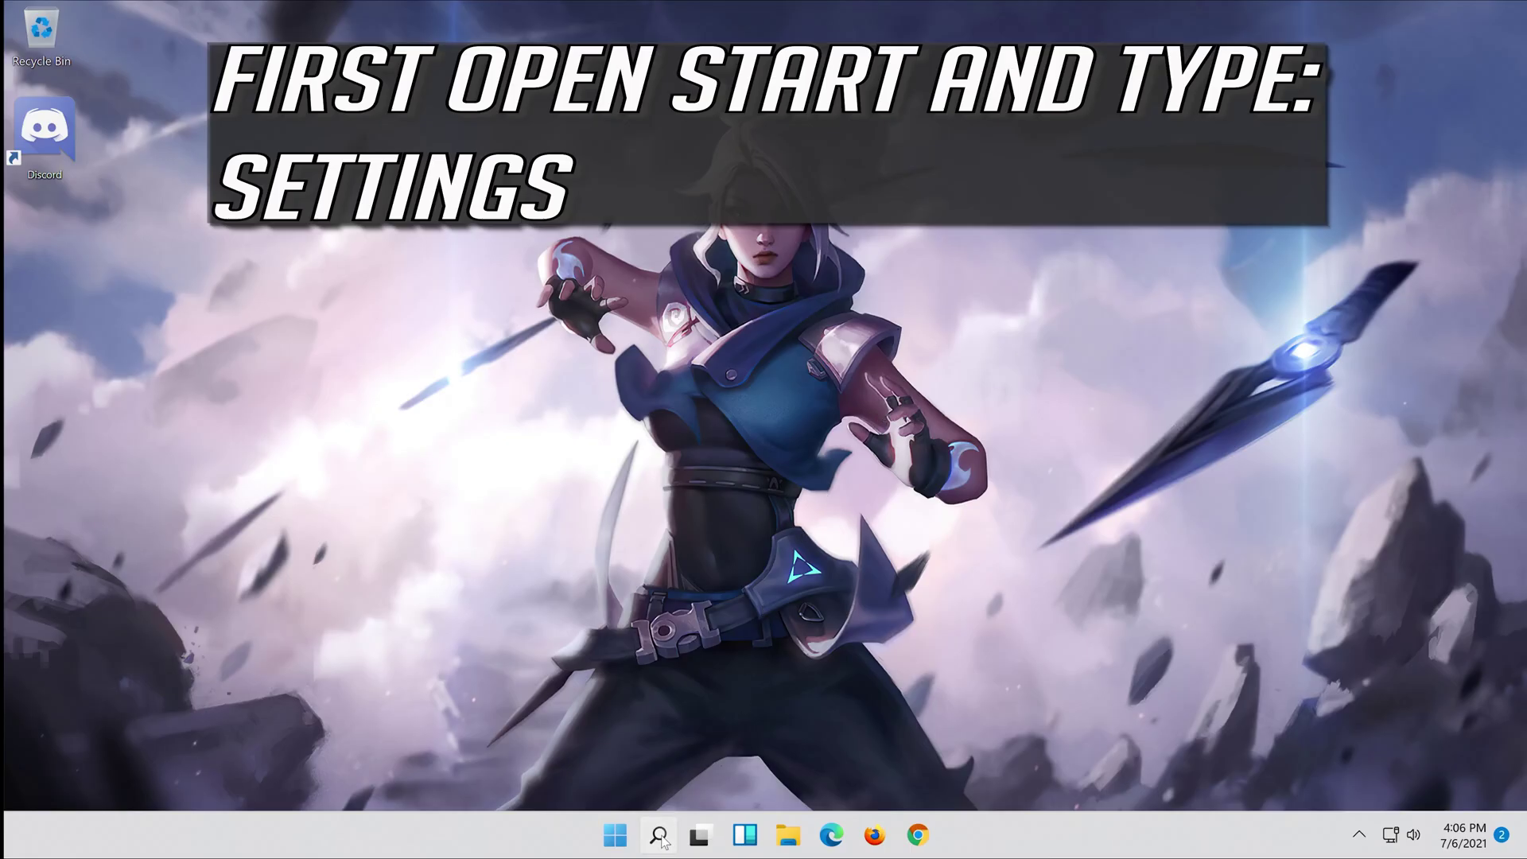
Search for 'settings' and launch the Settings app.
left_click(658, 836)
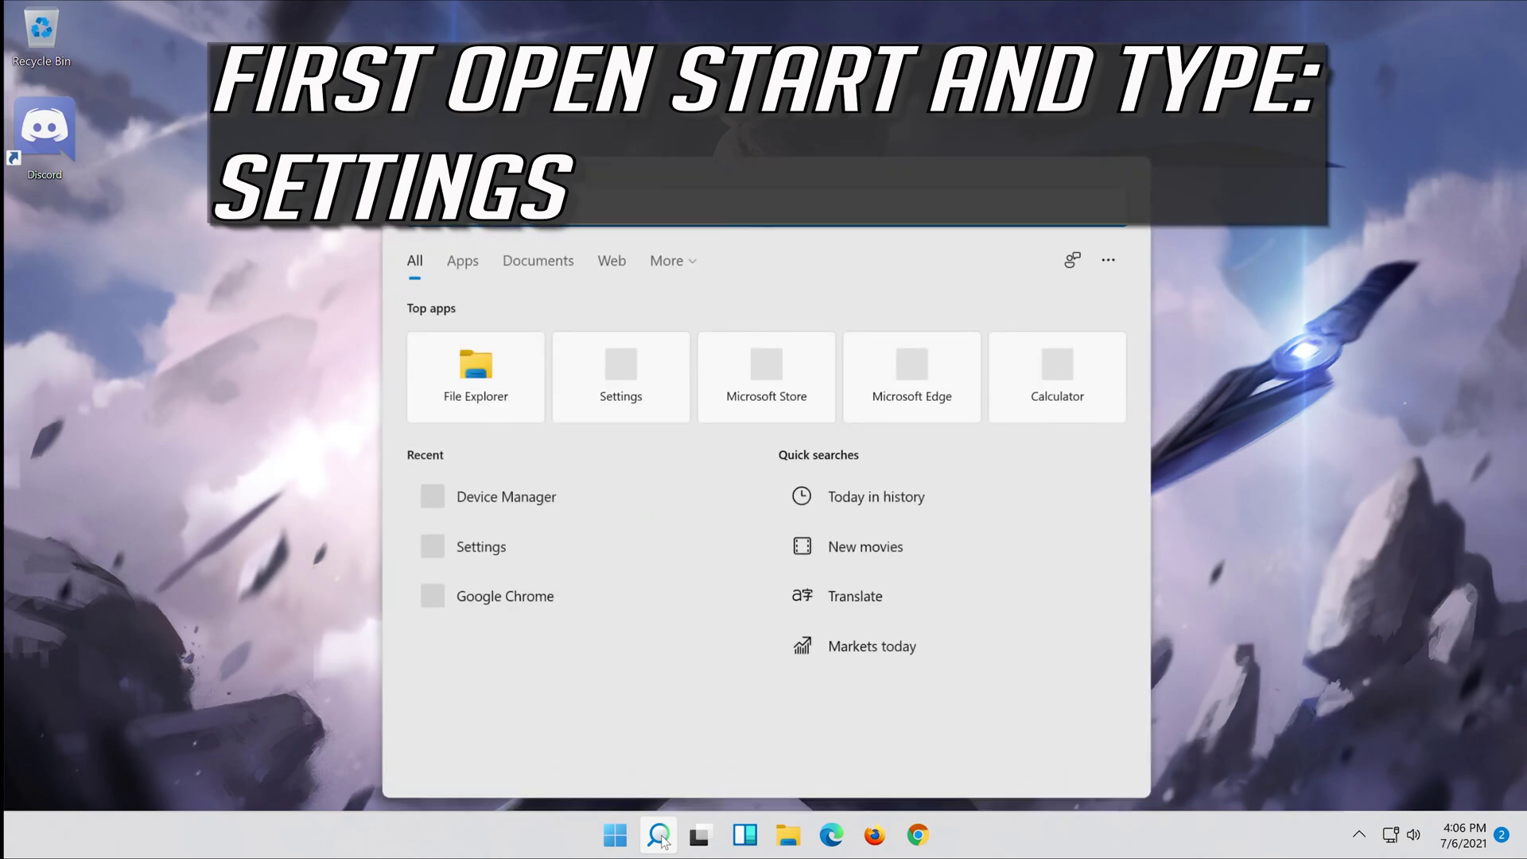
type("settings")
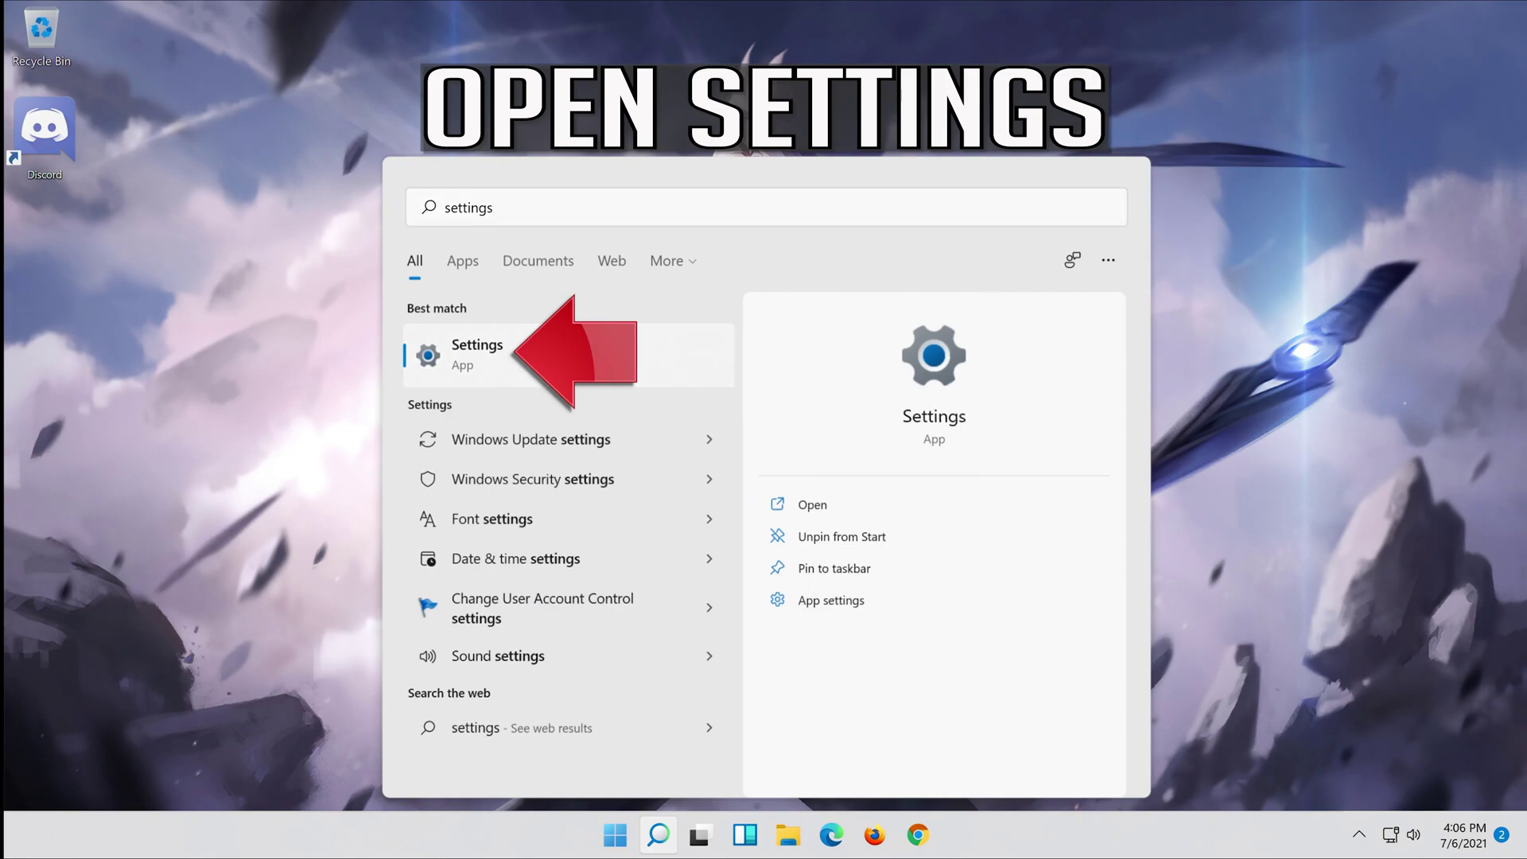
left_click(580, 363)
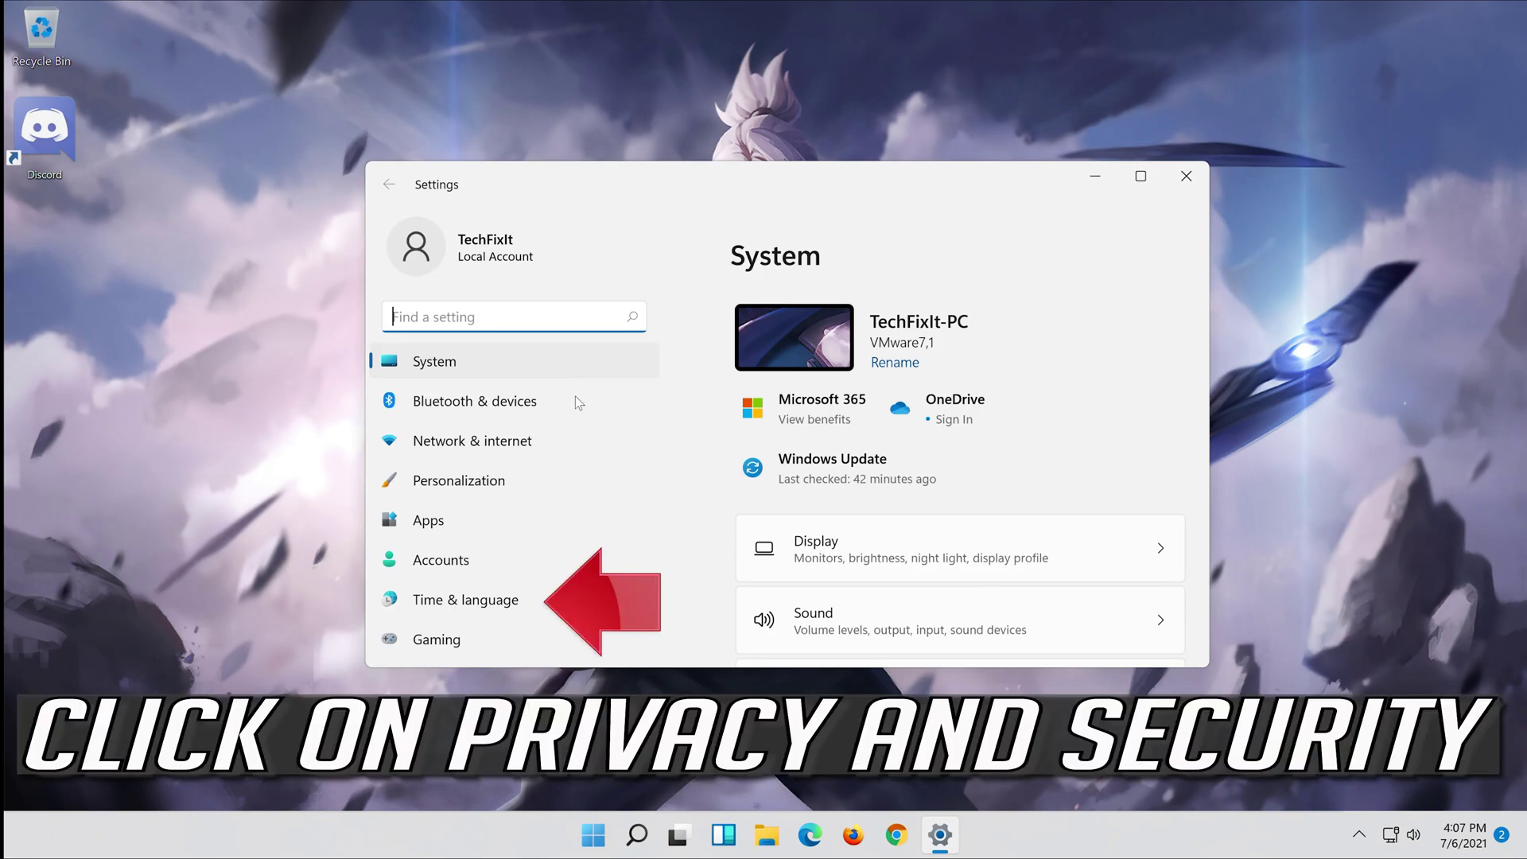
scroll(561, 429, "down", 2)
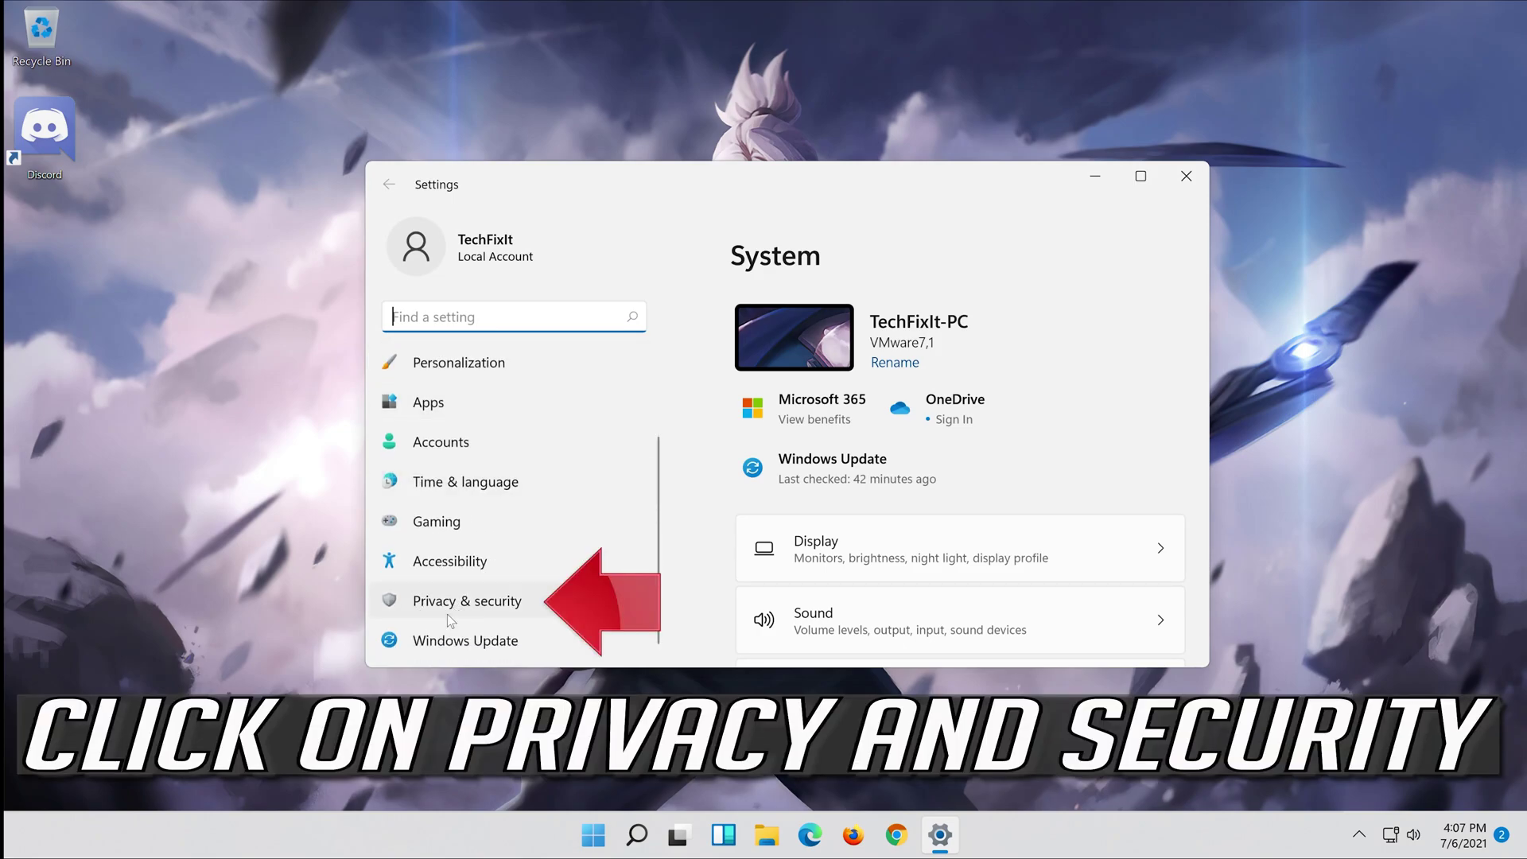
Go to the Microphone page under Privacy & security.
left_click(525, 601)
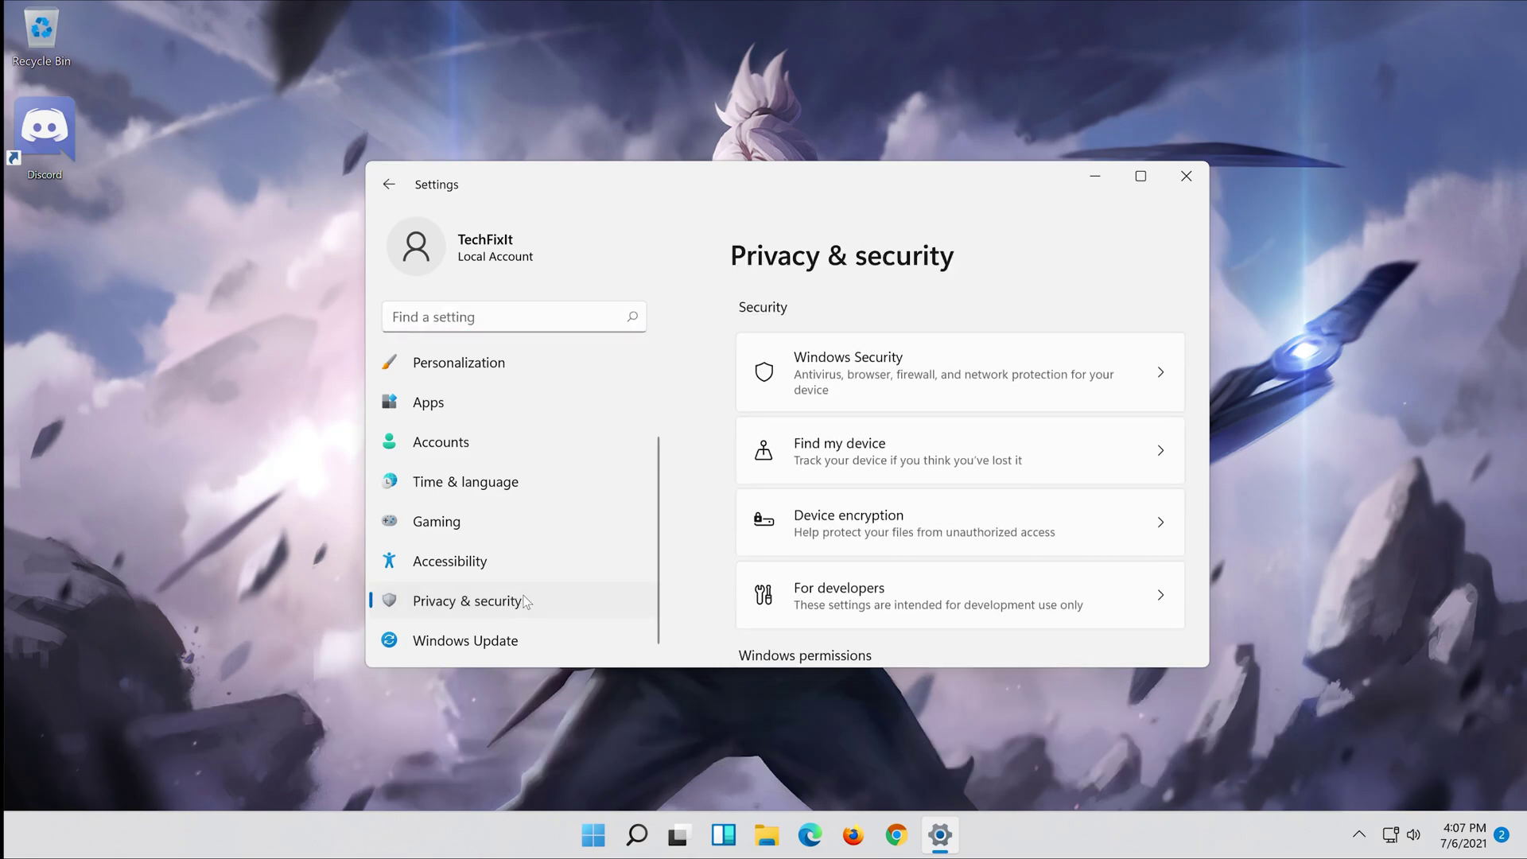
scroll(924, 515, "down", 1)
scroll(924, 514, "down", 3)
scroll(924, 515, "down", 3)
scroll(925, 514, "down", 3)
scroll(924, 514, "down", 2)
scroll(923, 515, "down", 3)
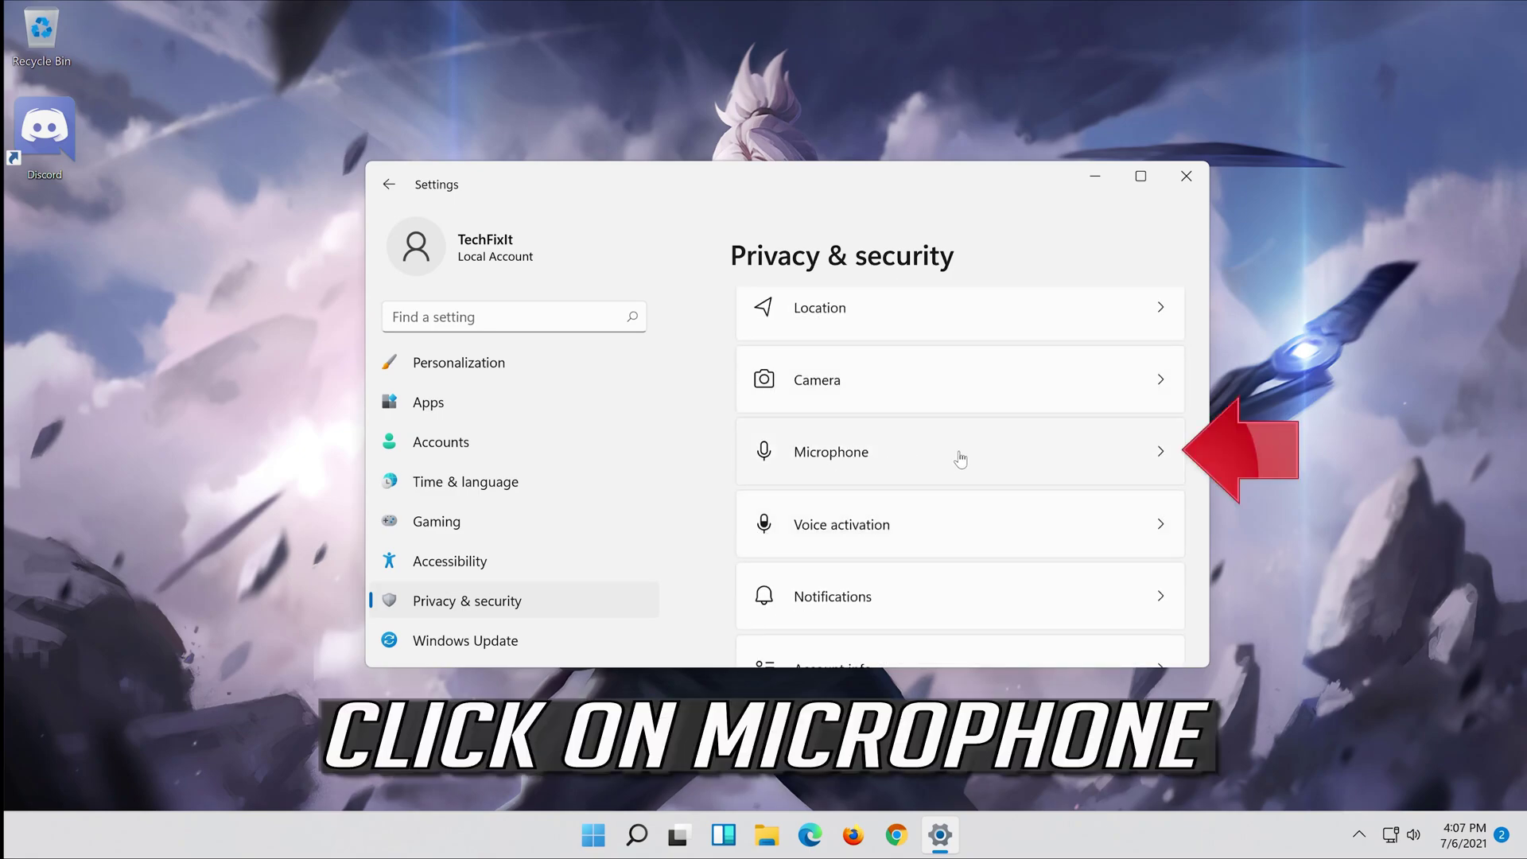
left_click(991, 463)
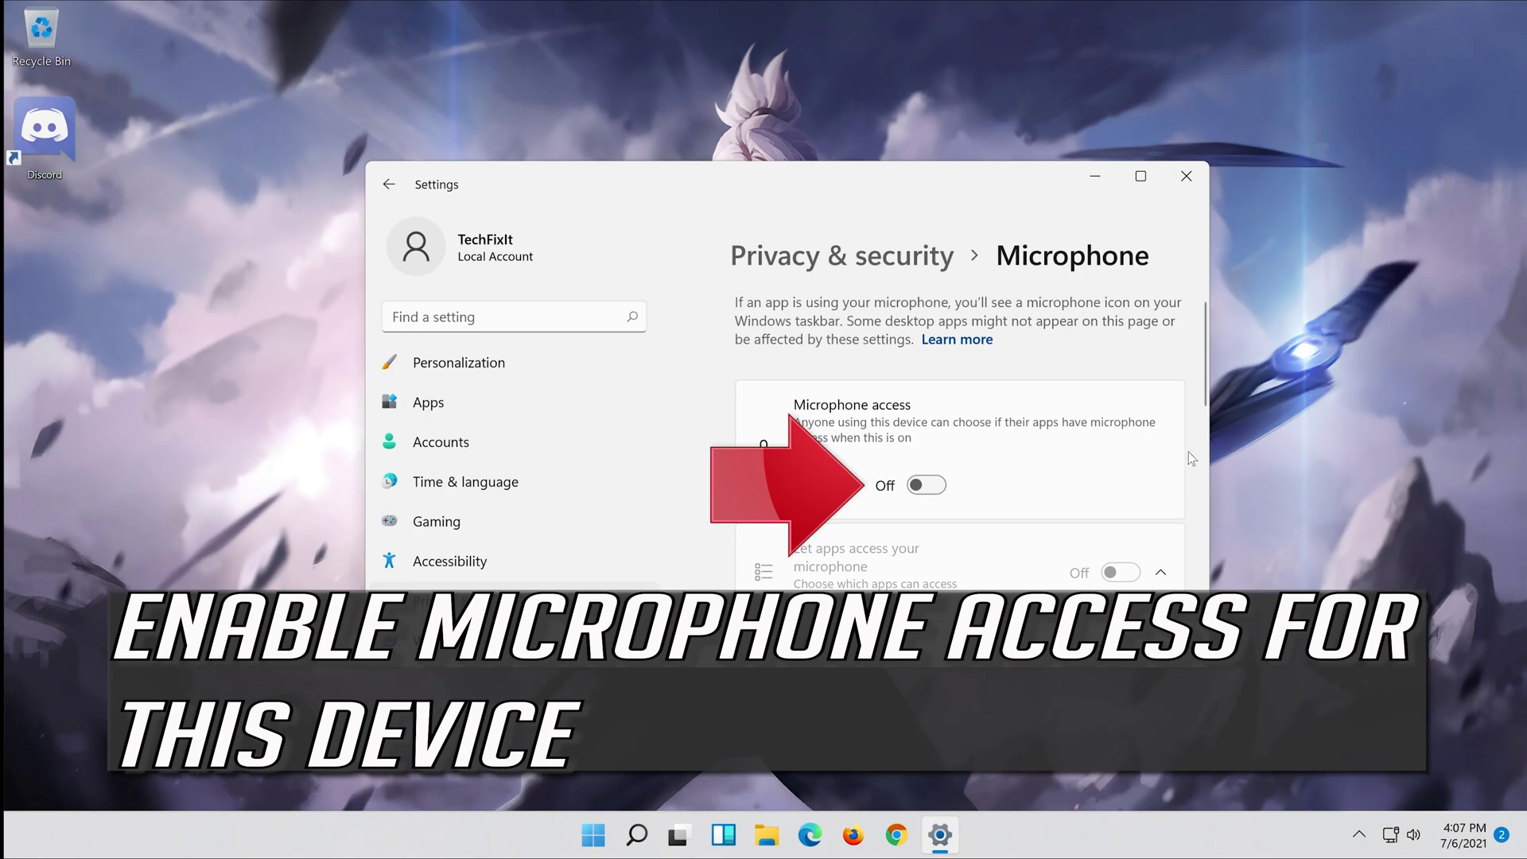
Turn on device, app and desktop-app microphone access, then close Settings.
left_click(938, 486)
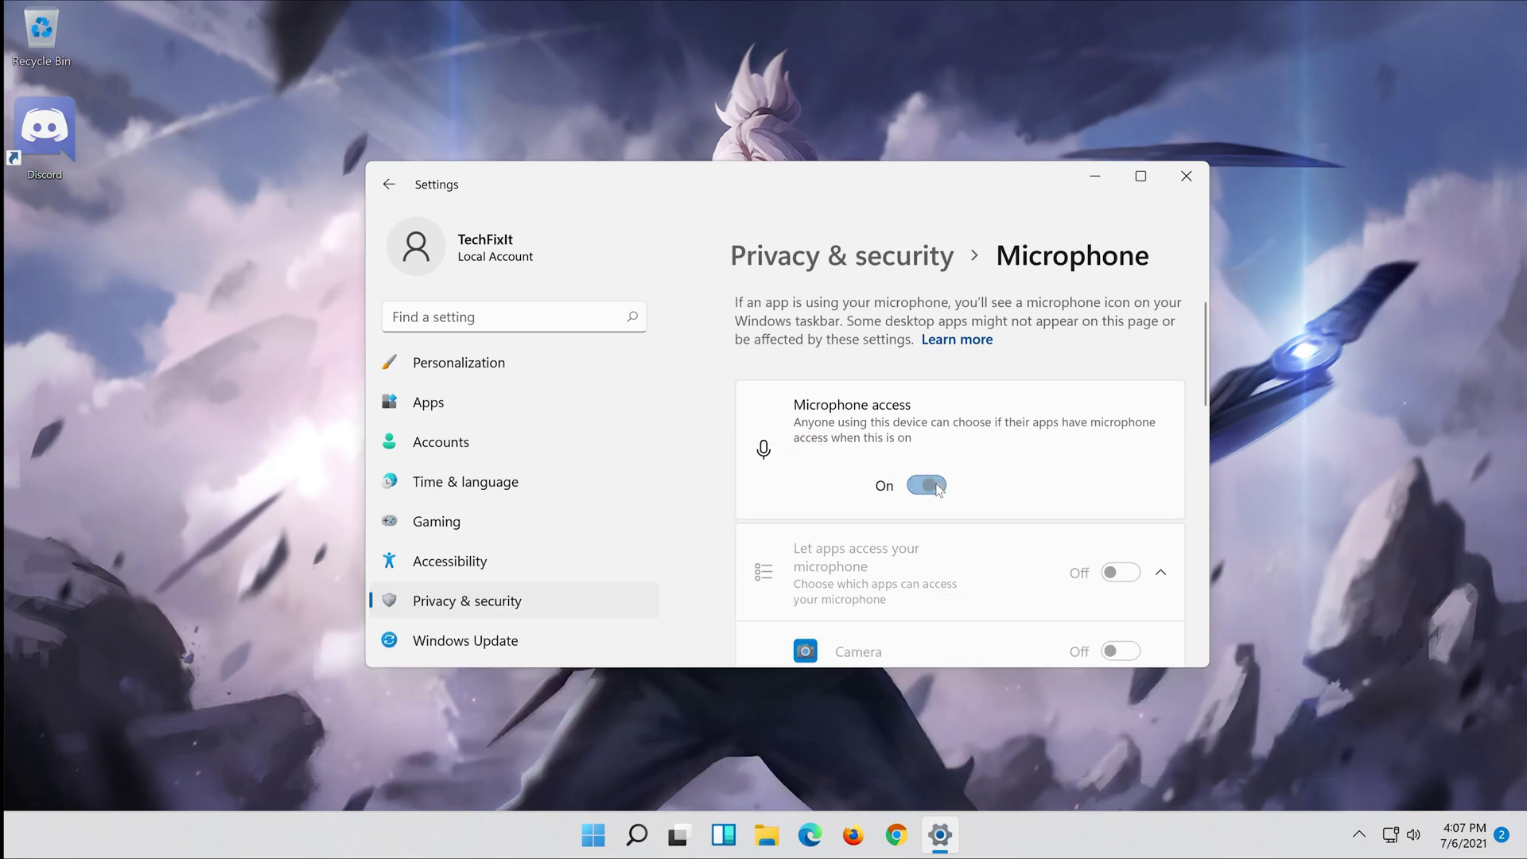
scroll(1064, 420, "down", 1)
scroll(1063, 421, "down", 1)
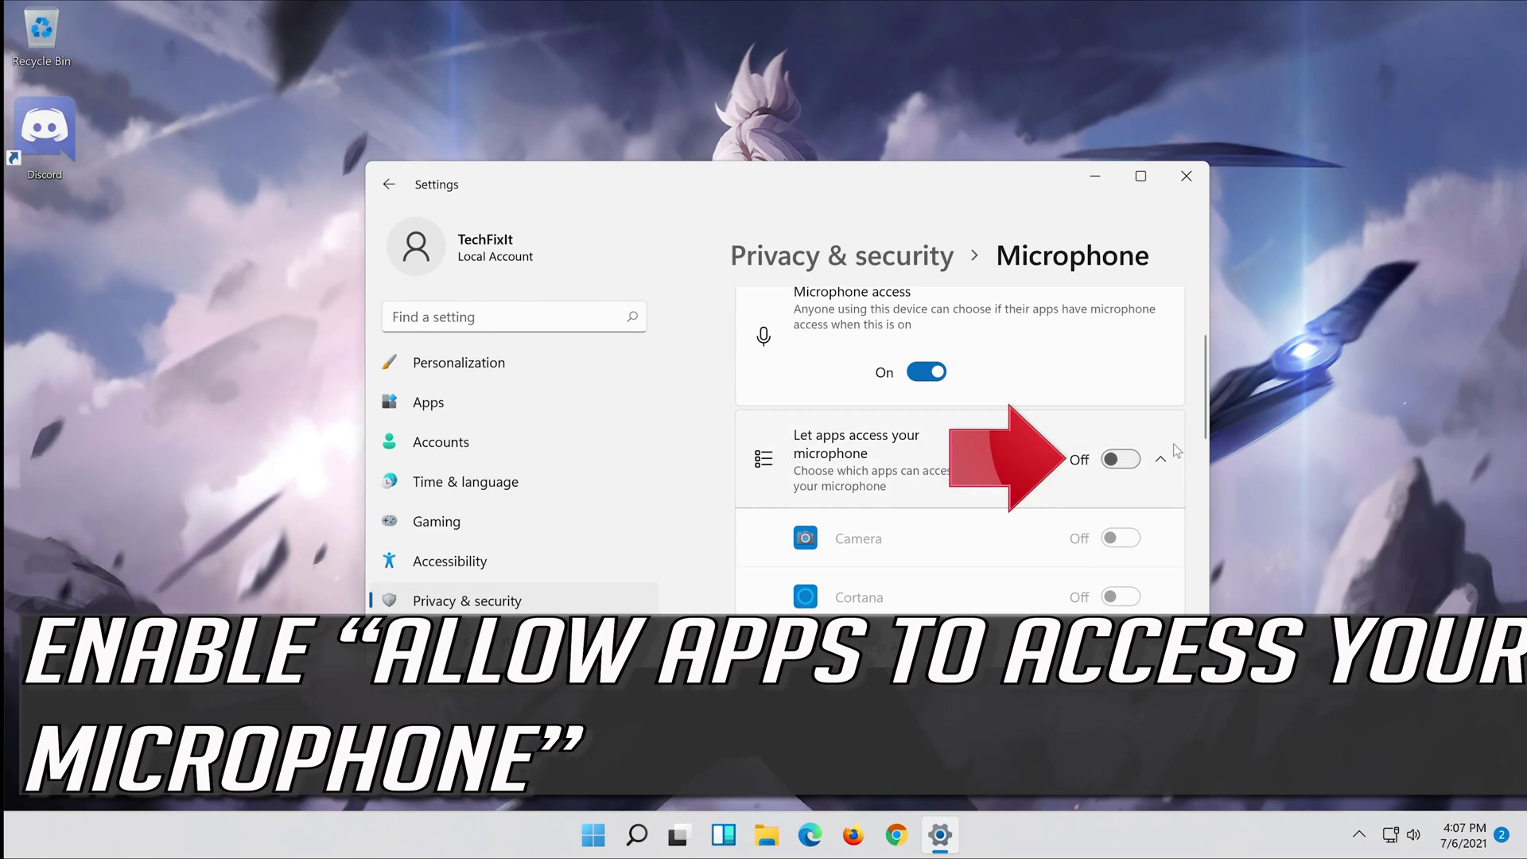
left_click(1128, 458)
scroll(1140, 409, "down", 5)
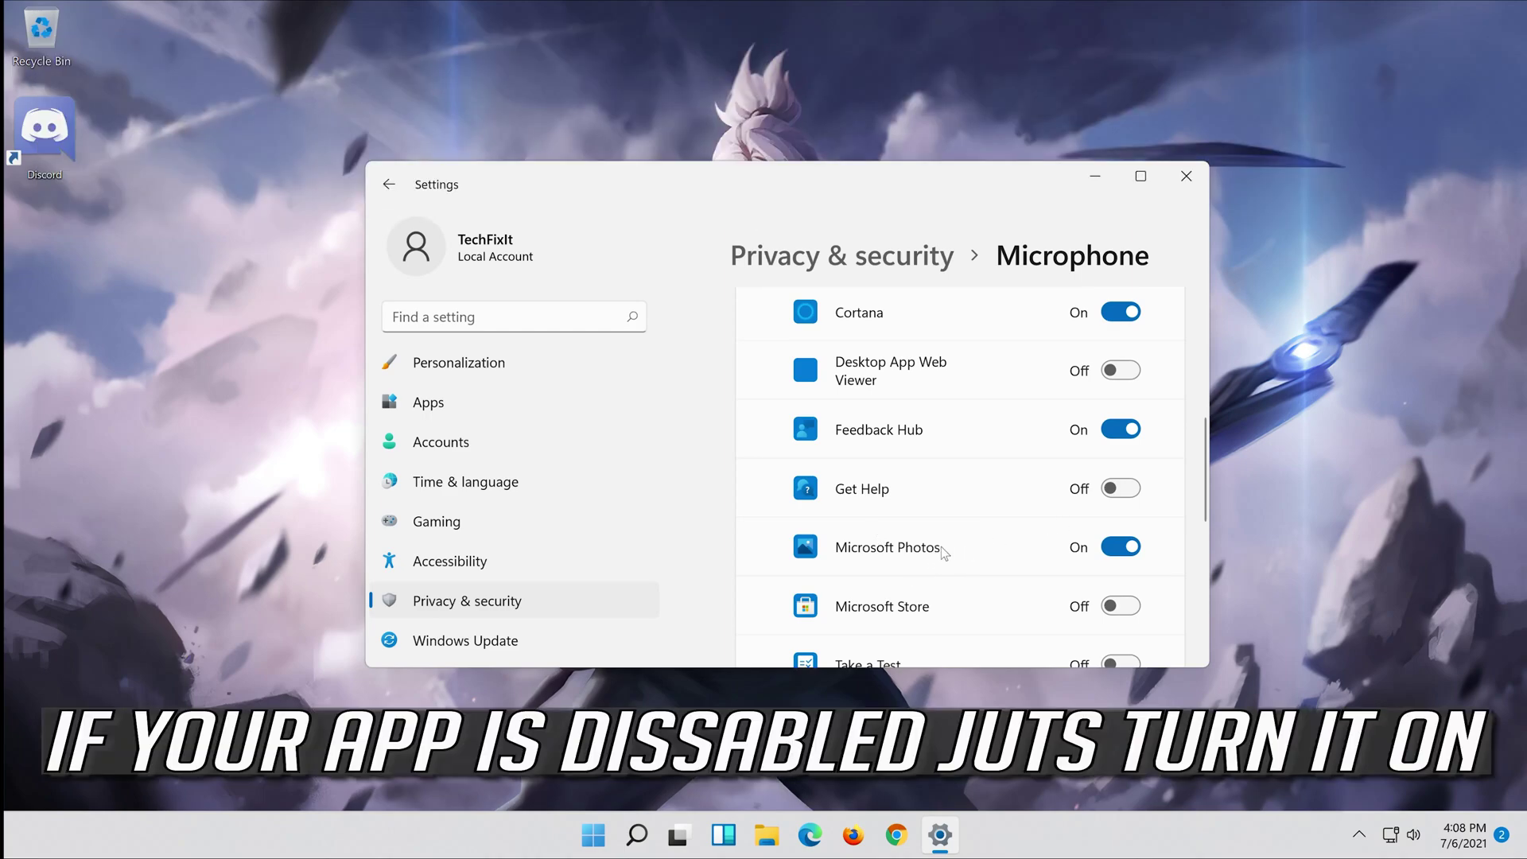
scroll(1056, 556, "down", 2)
scroll(1057, 557, "down", 3)
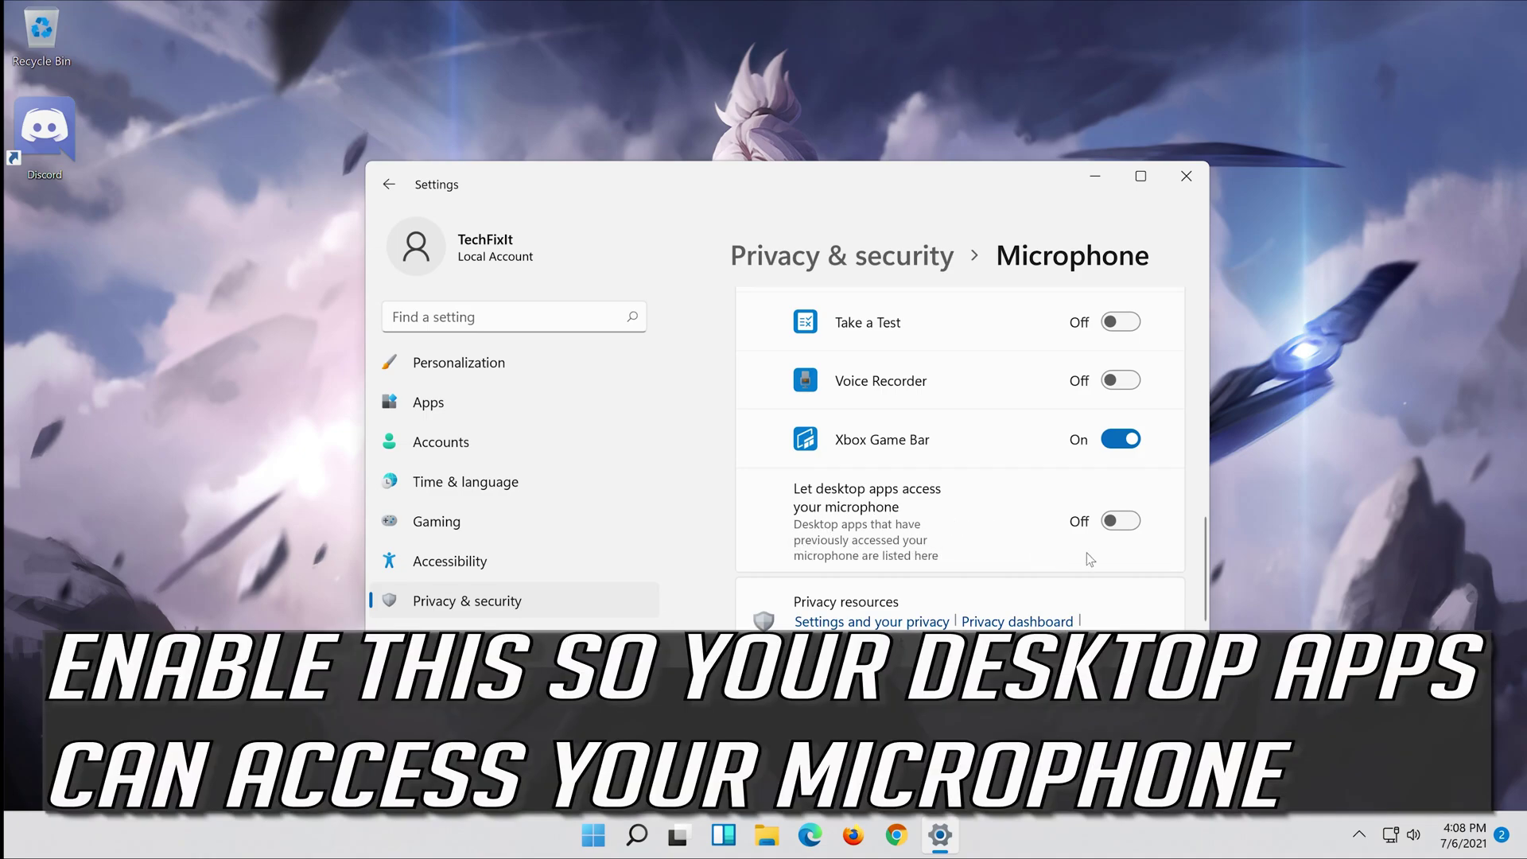
left_click(1122, 522)
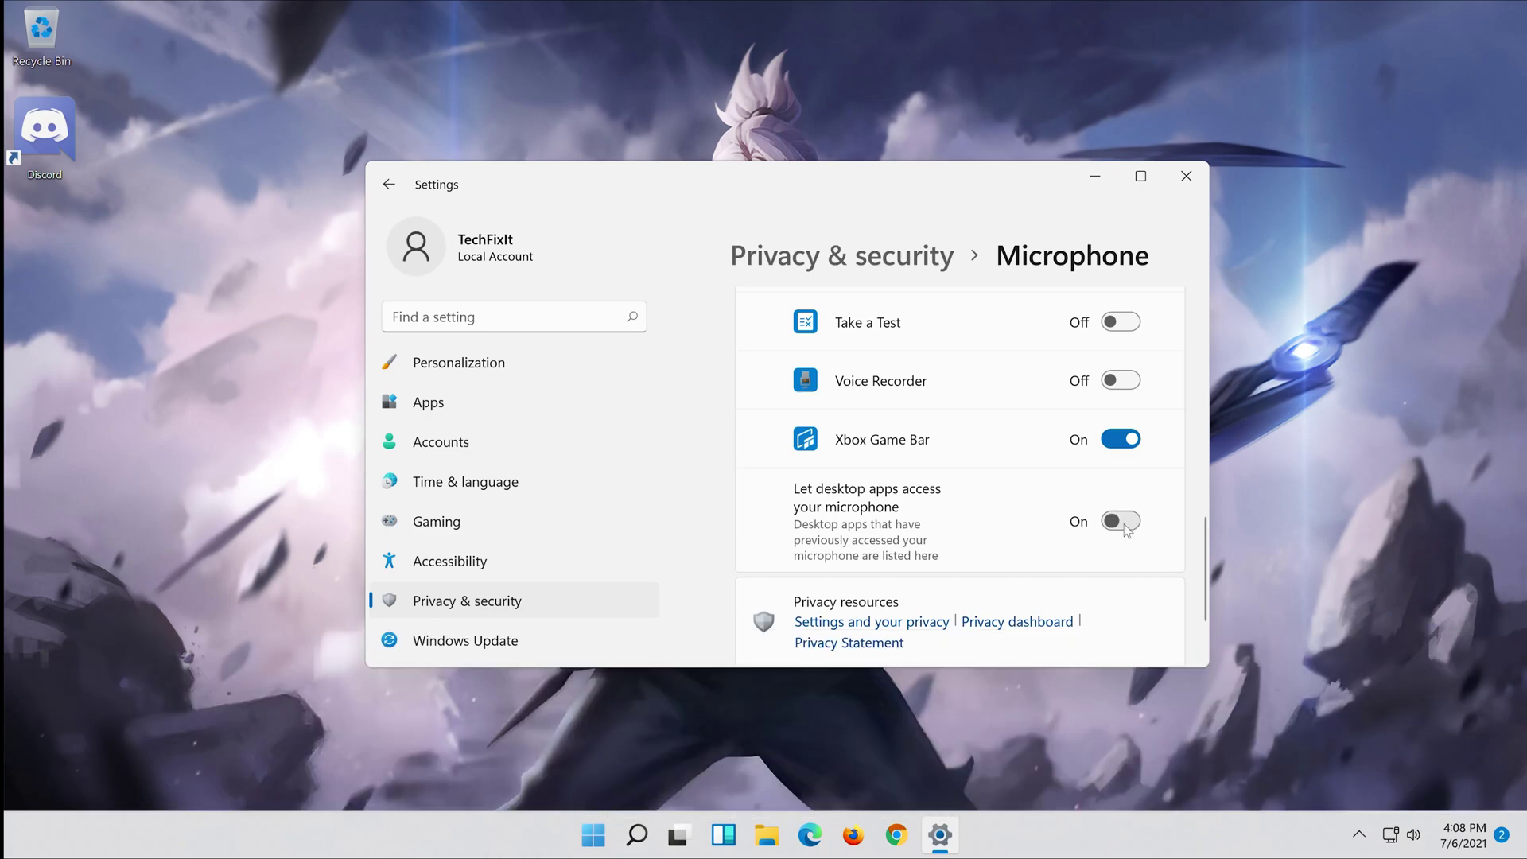
left_click(1200, 171)
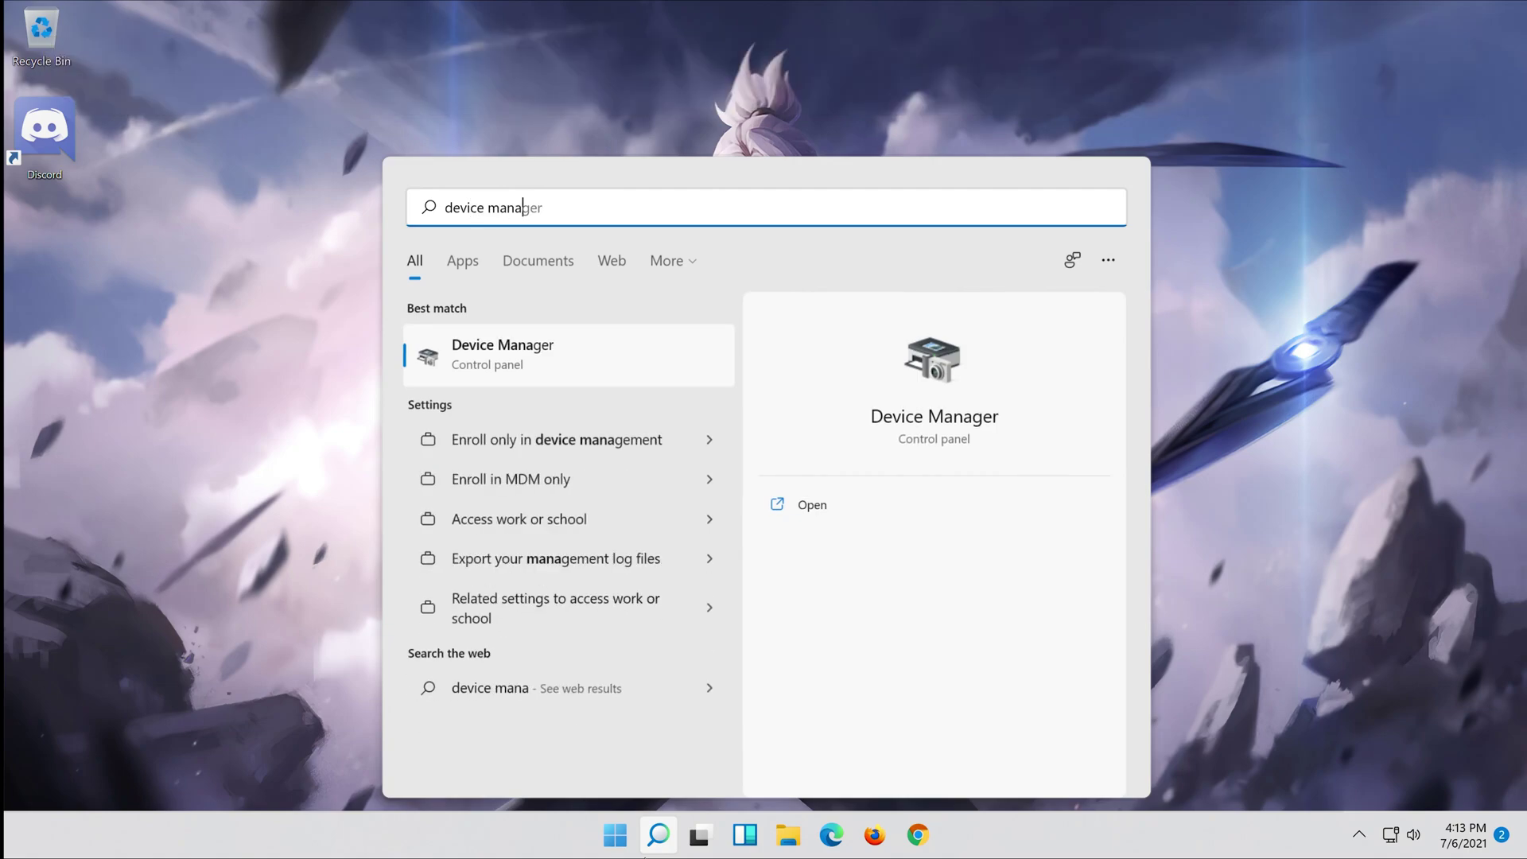
type("ger")
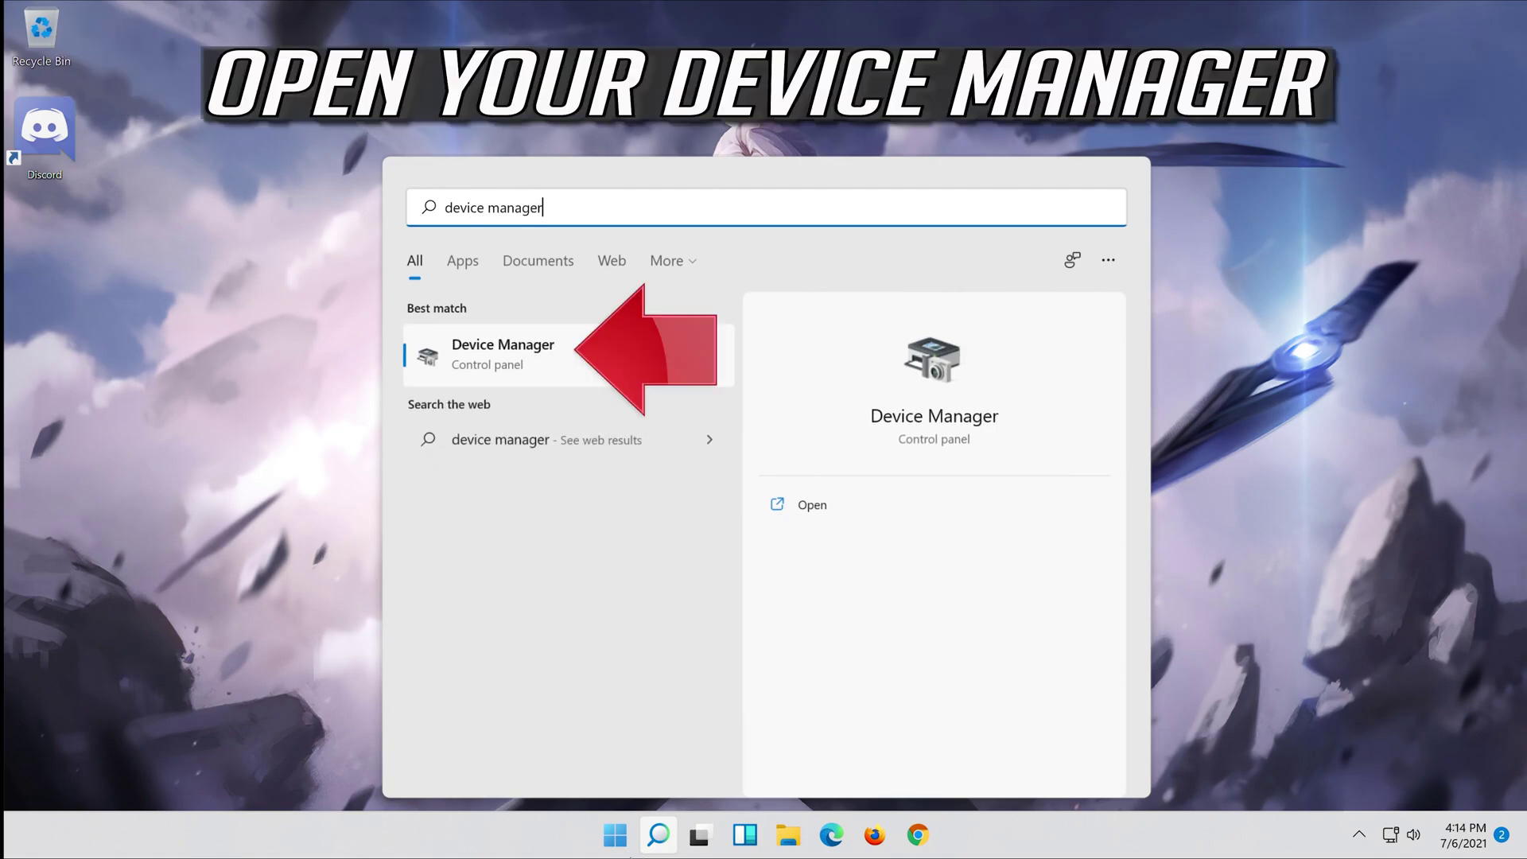
Open Device Manager from the search results.
left_click(593, 352)
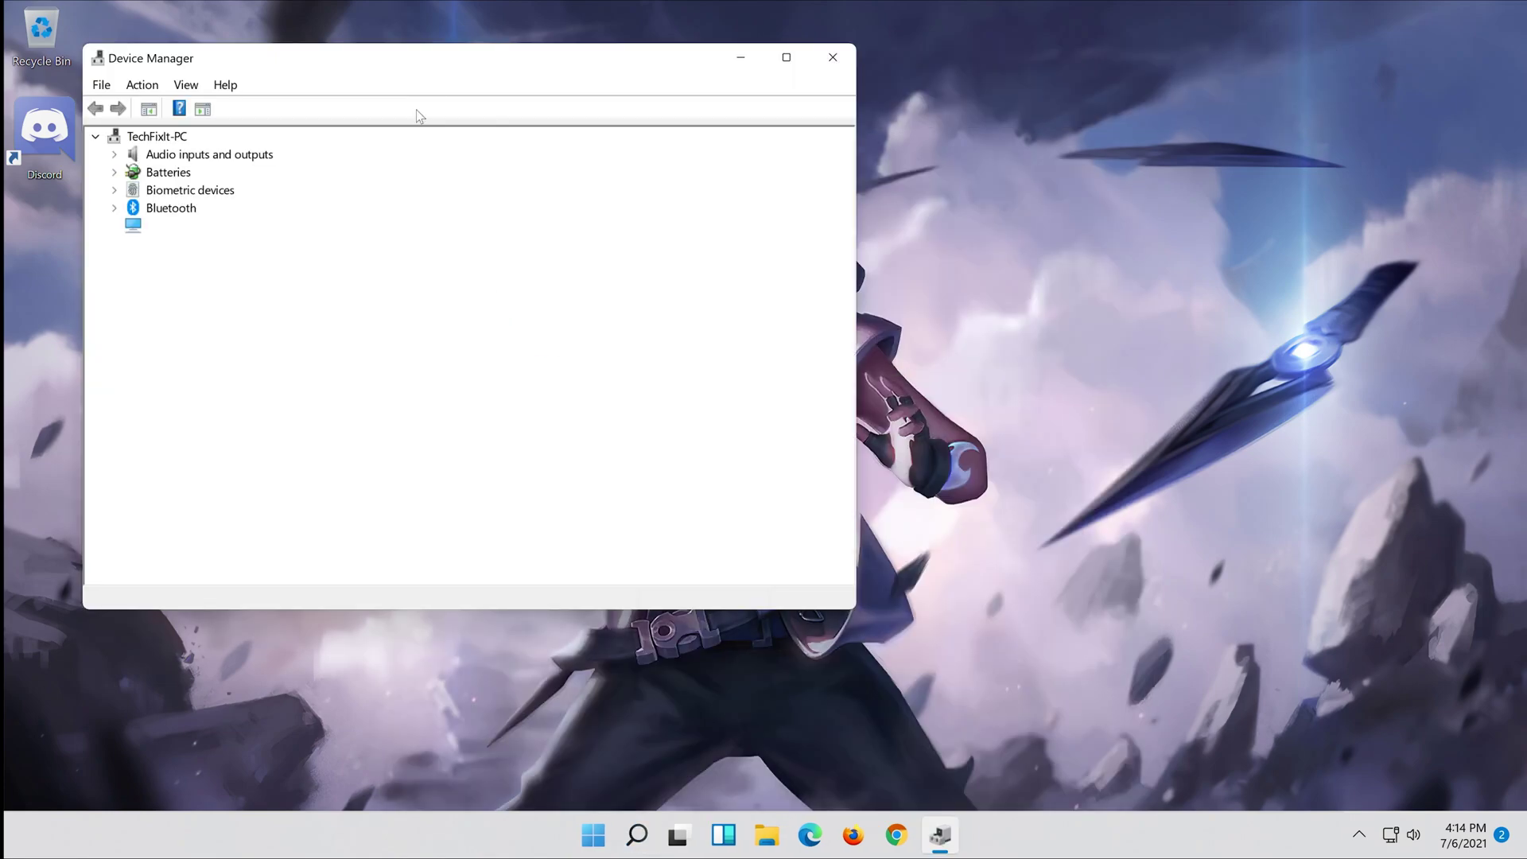
Expand Audio inputs and outputs and bring up the High Definition Audio microphone's context menu.
left_click_drag(417, 66, 796, 138)
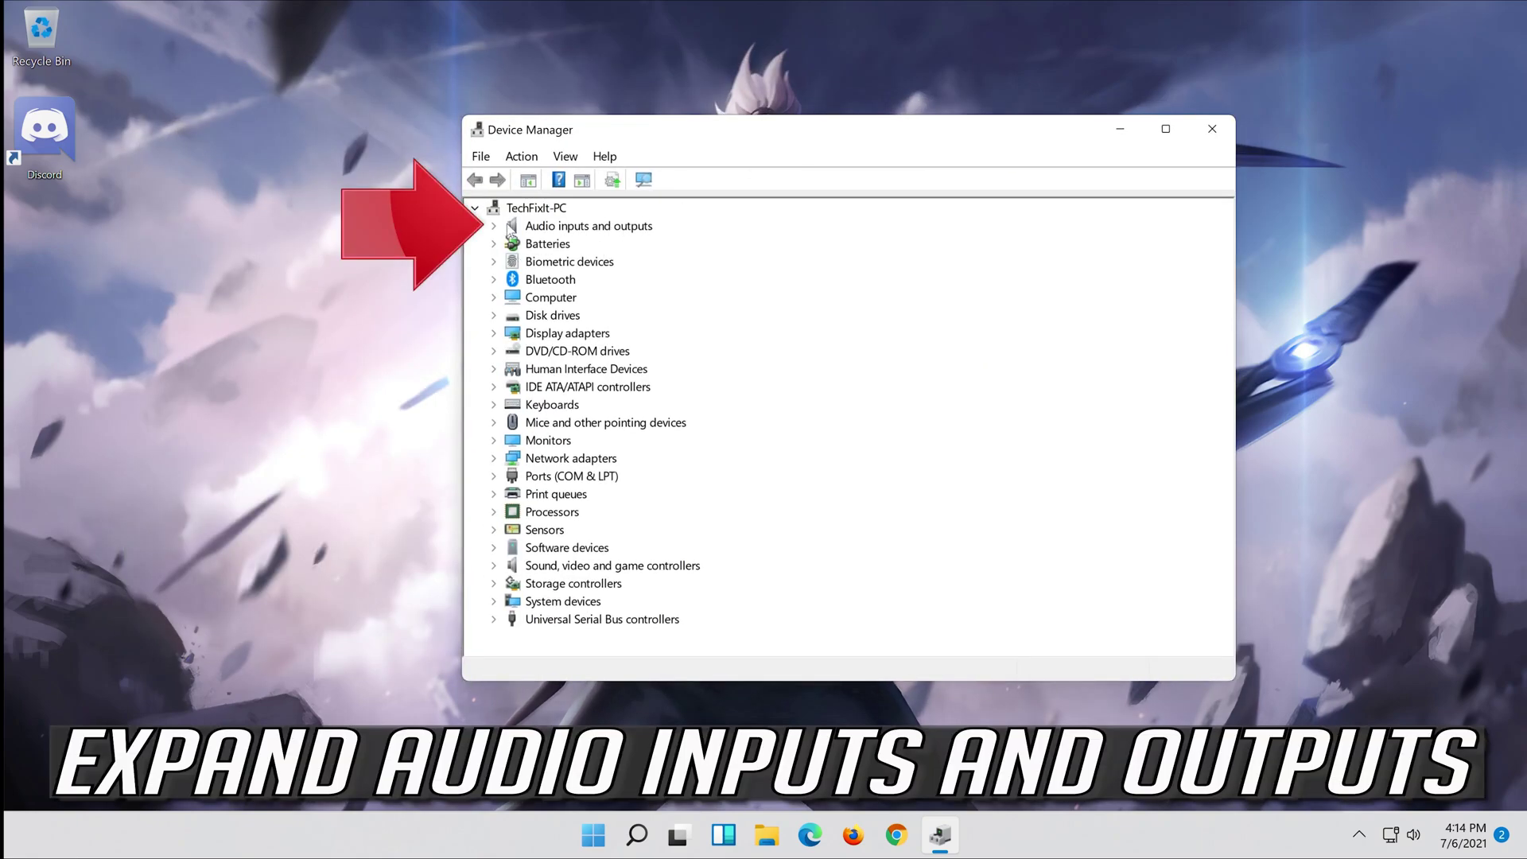
left_click(495, 226)
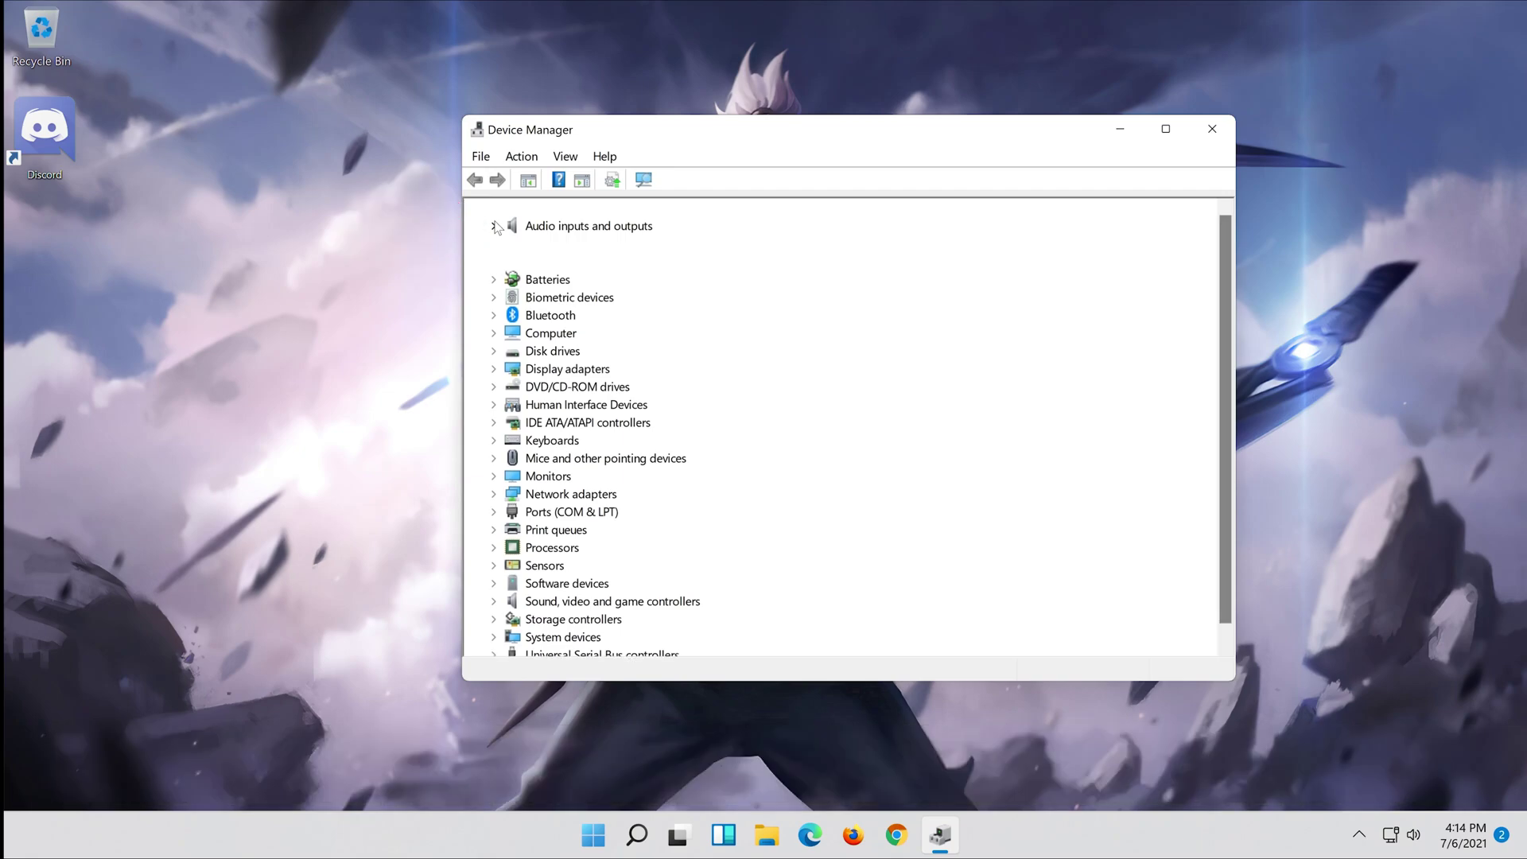
left_click(573, 243)
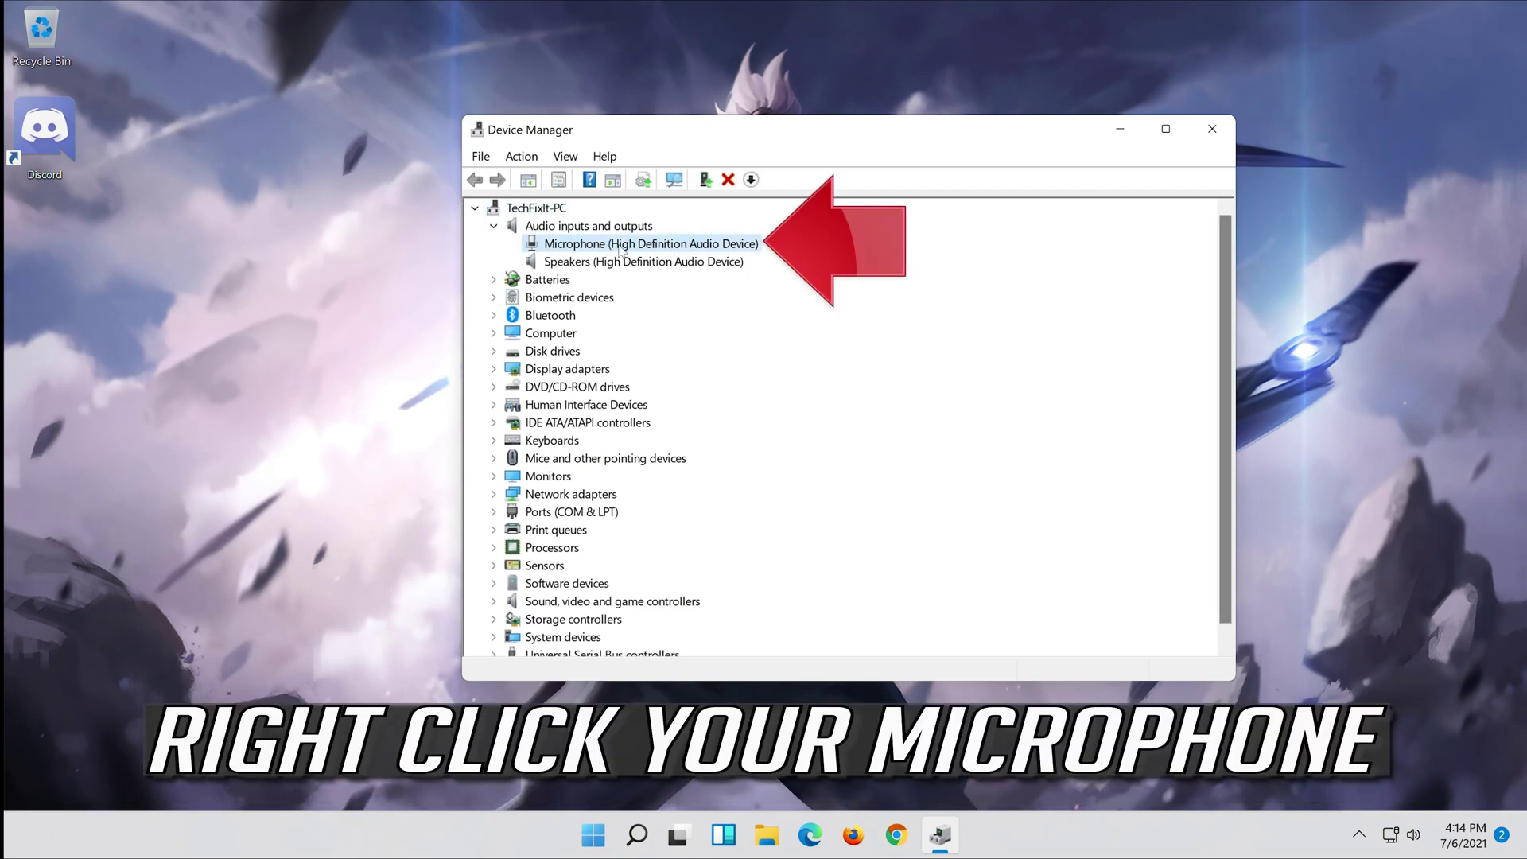
right_click(649, 247)
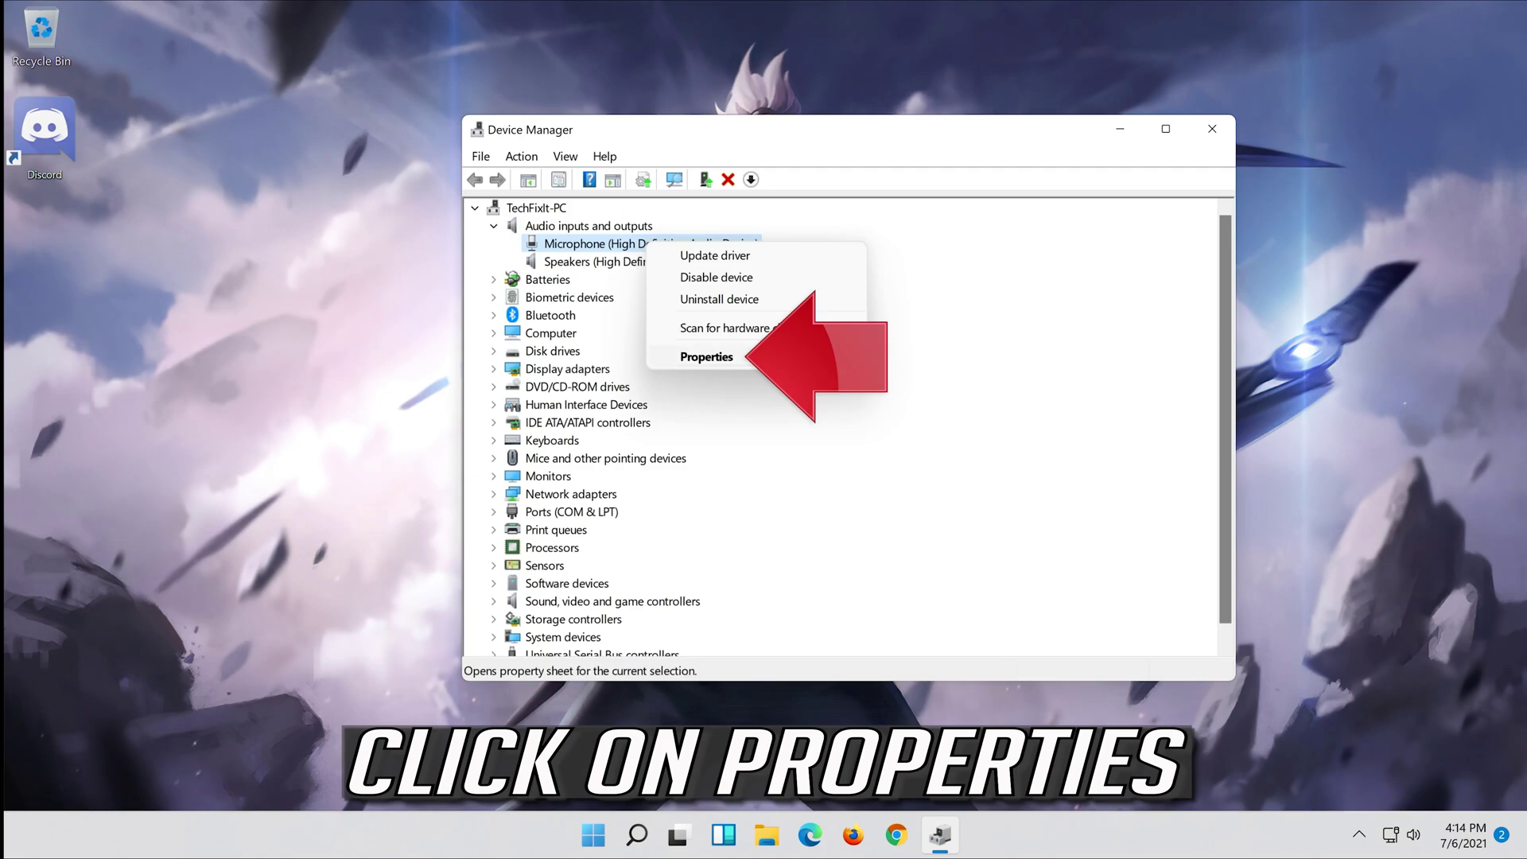
Uninstall the High Definition Audio microphone via its Driver tab and close Device Manager.
left_click(775, 355)
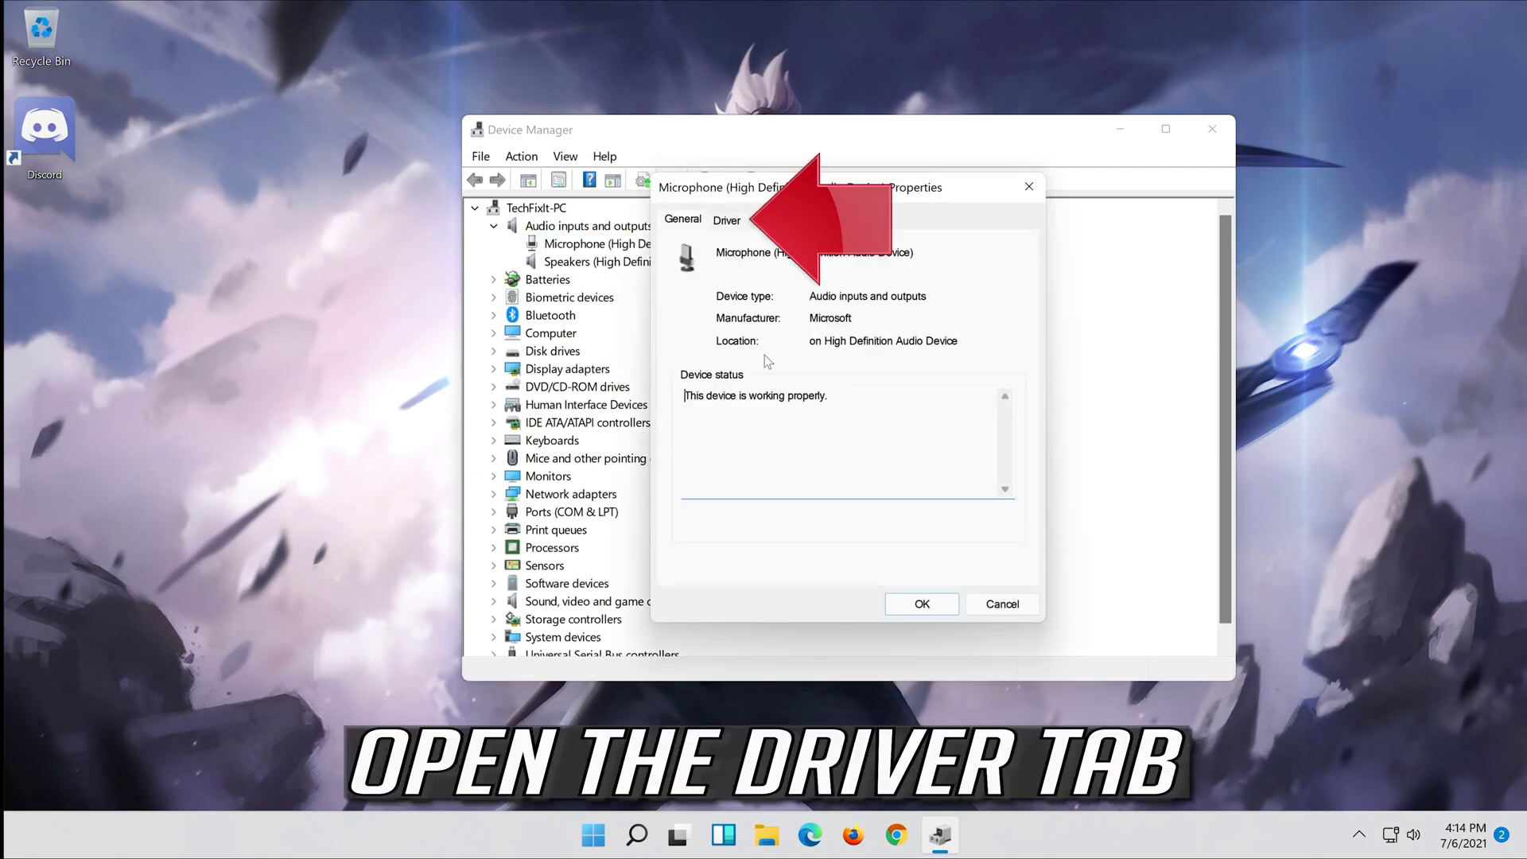
left_click(730, 222)
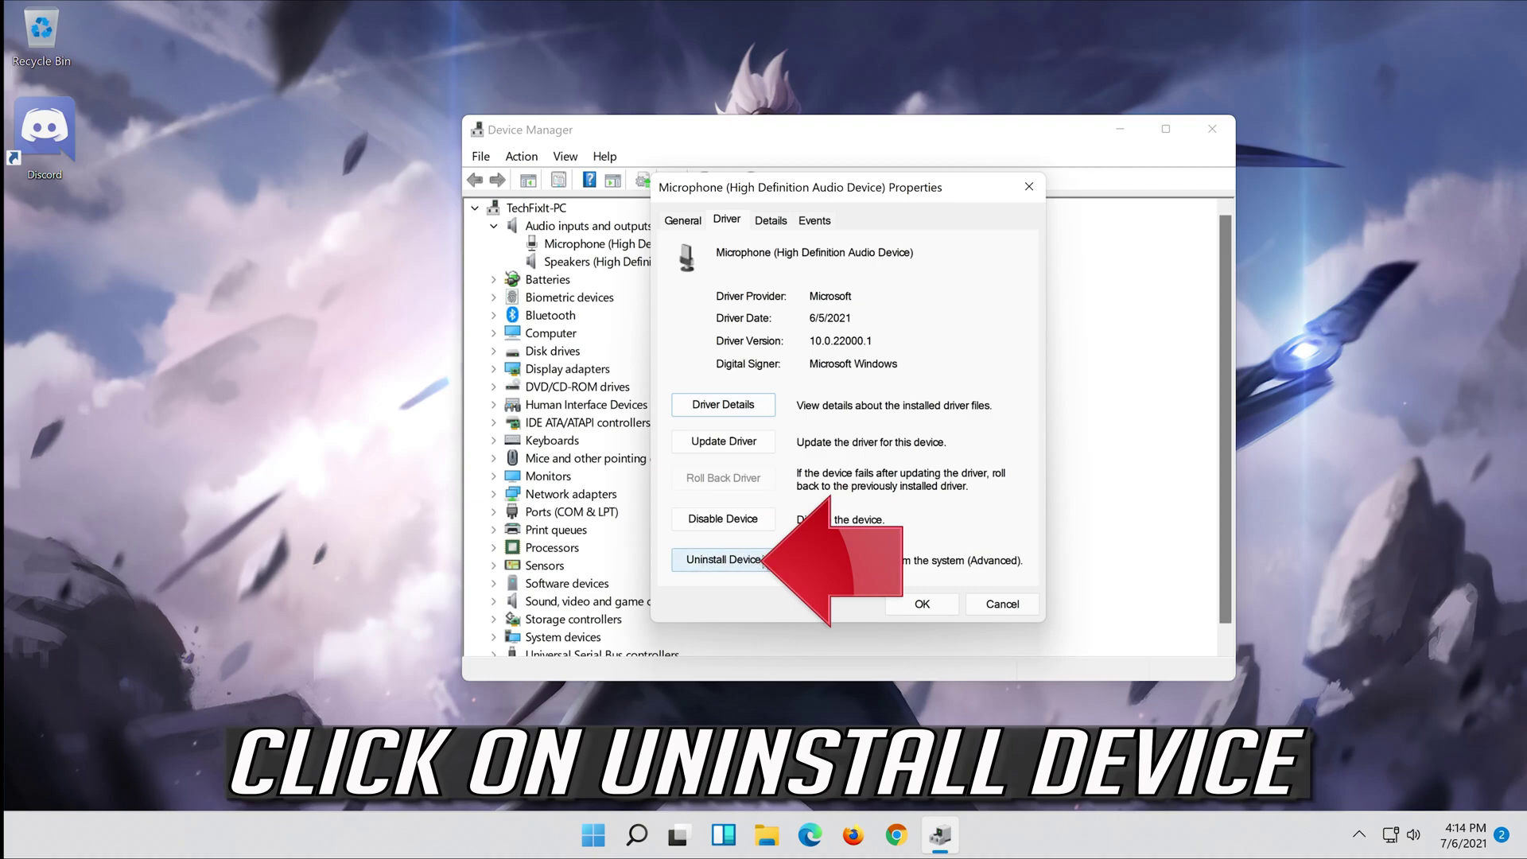
left_click(756, 561)
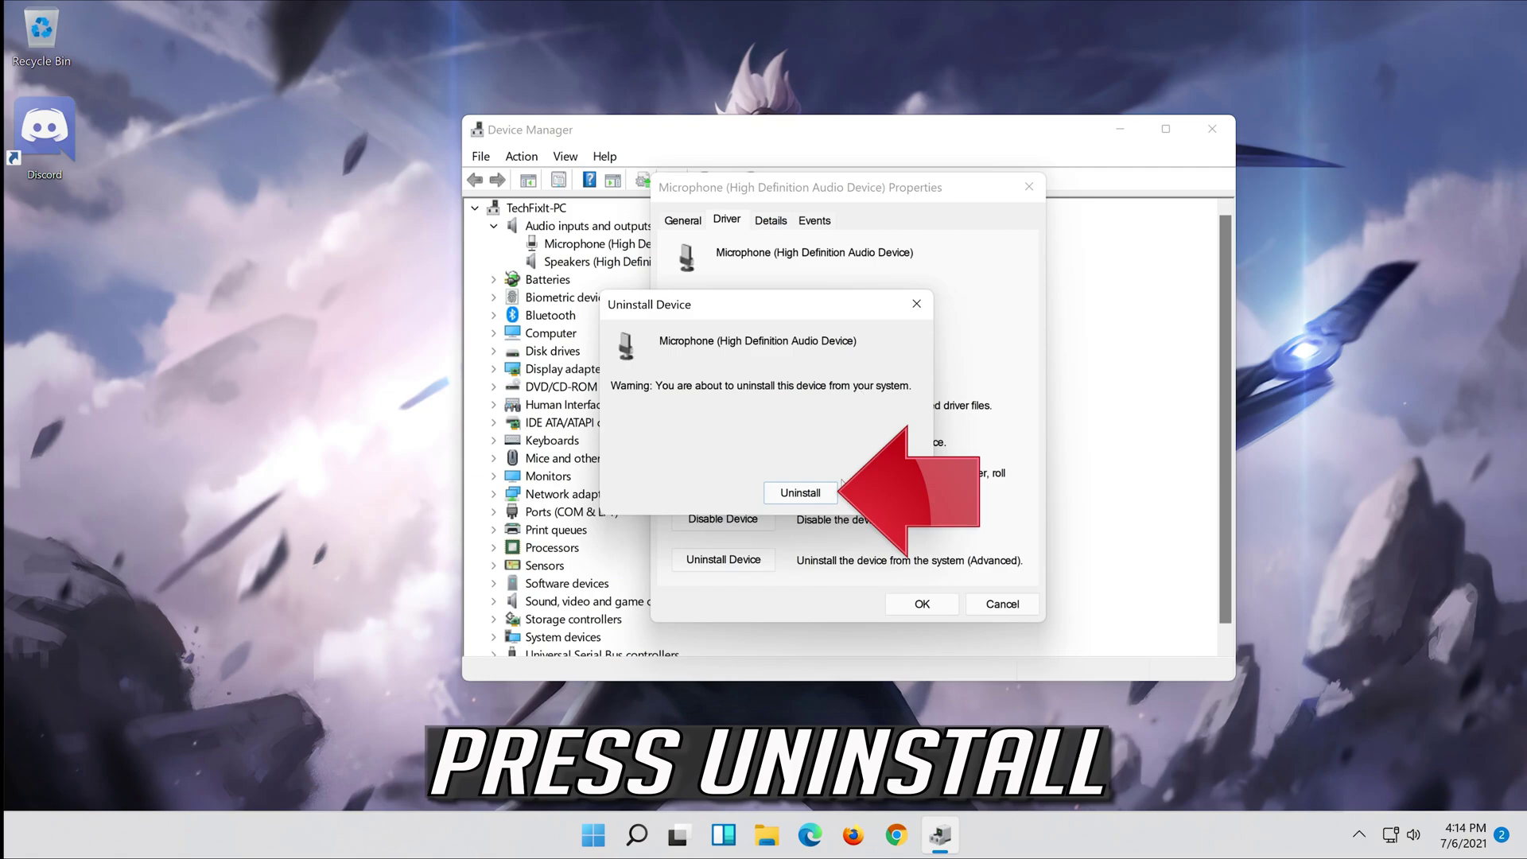
left_click(799, 493)
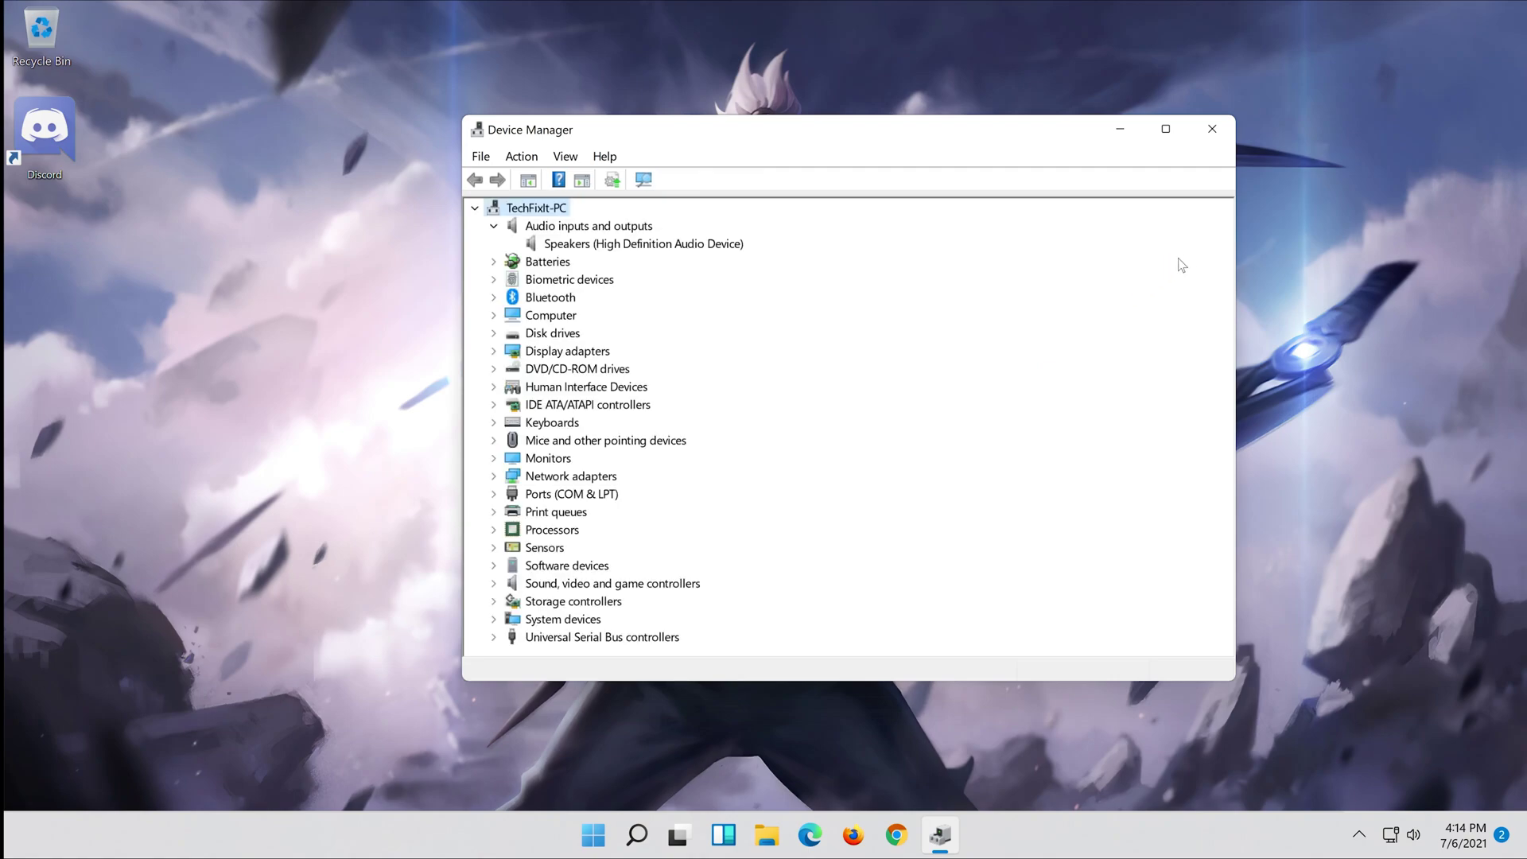
left_click(1209, 132)
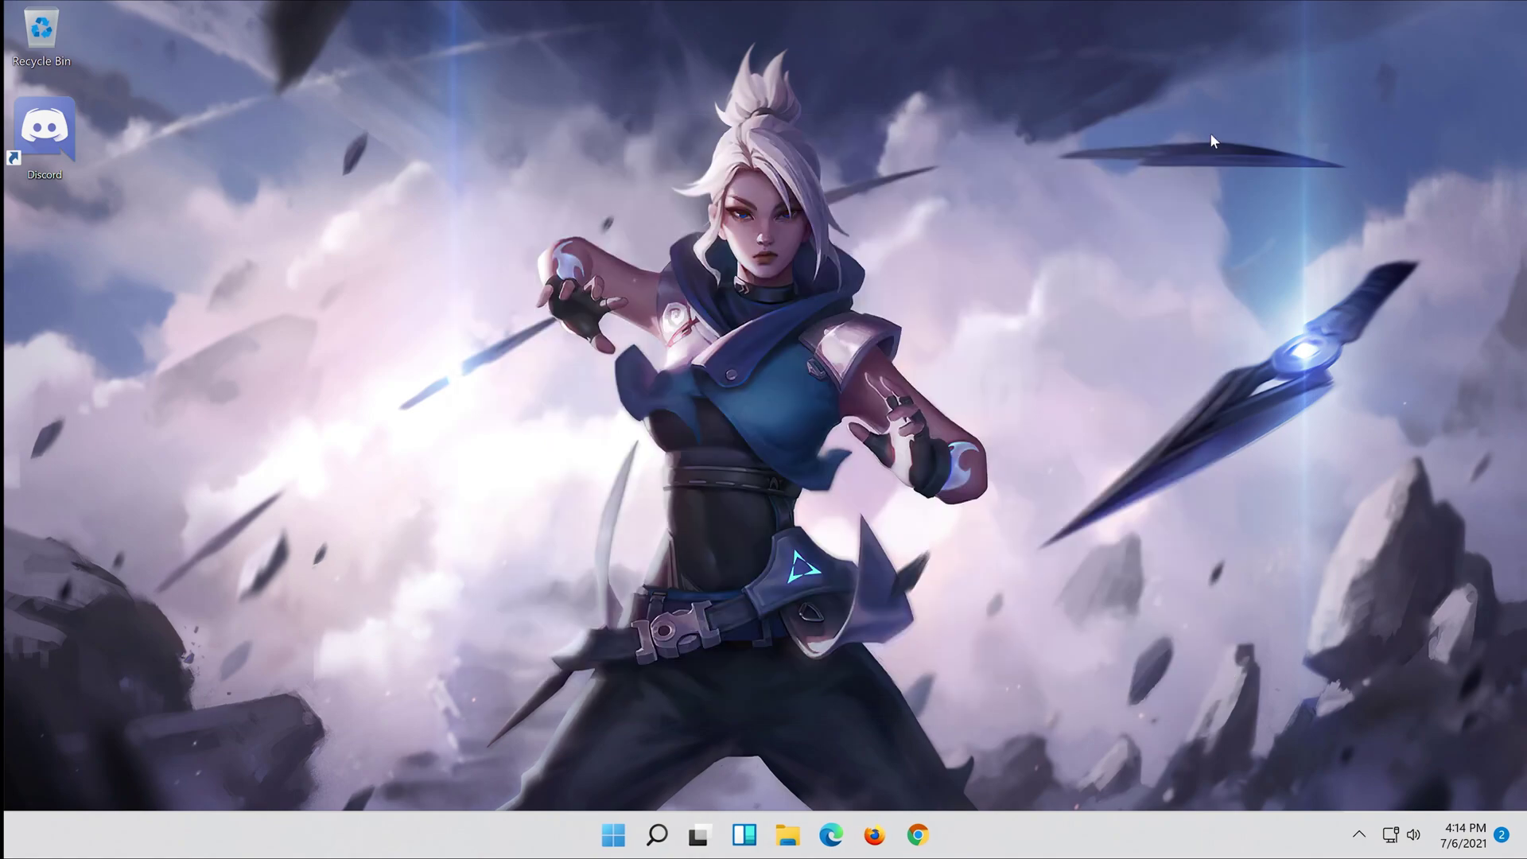
Restart the PC from the Start menu's power options.
left_click(612, 841)
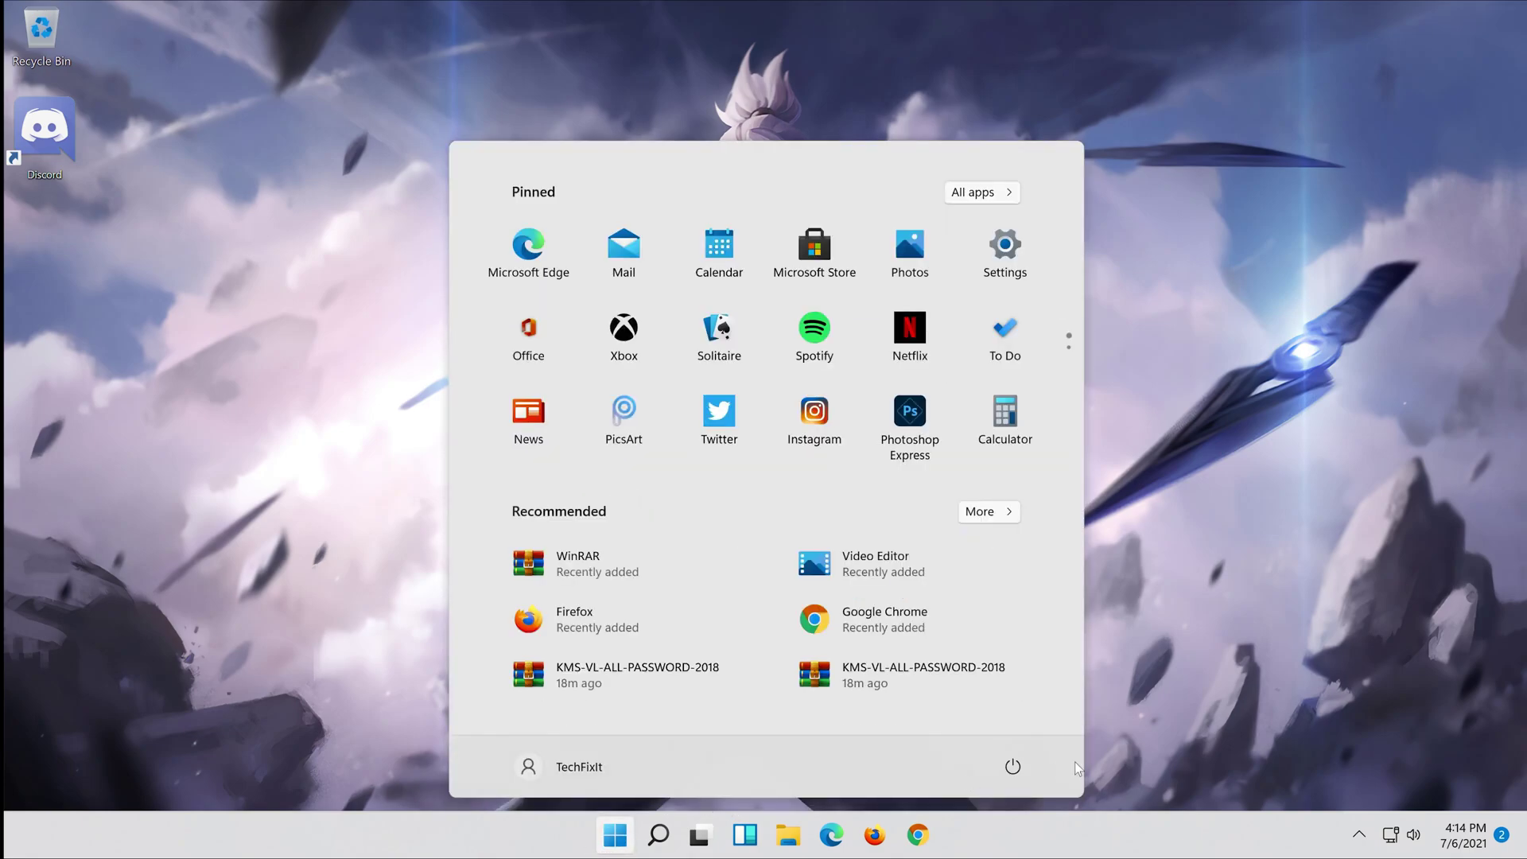
left_click(1012, 767)
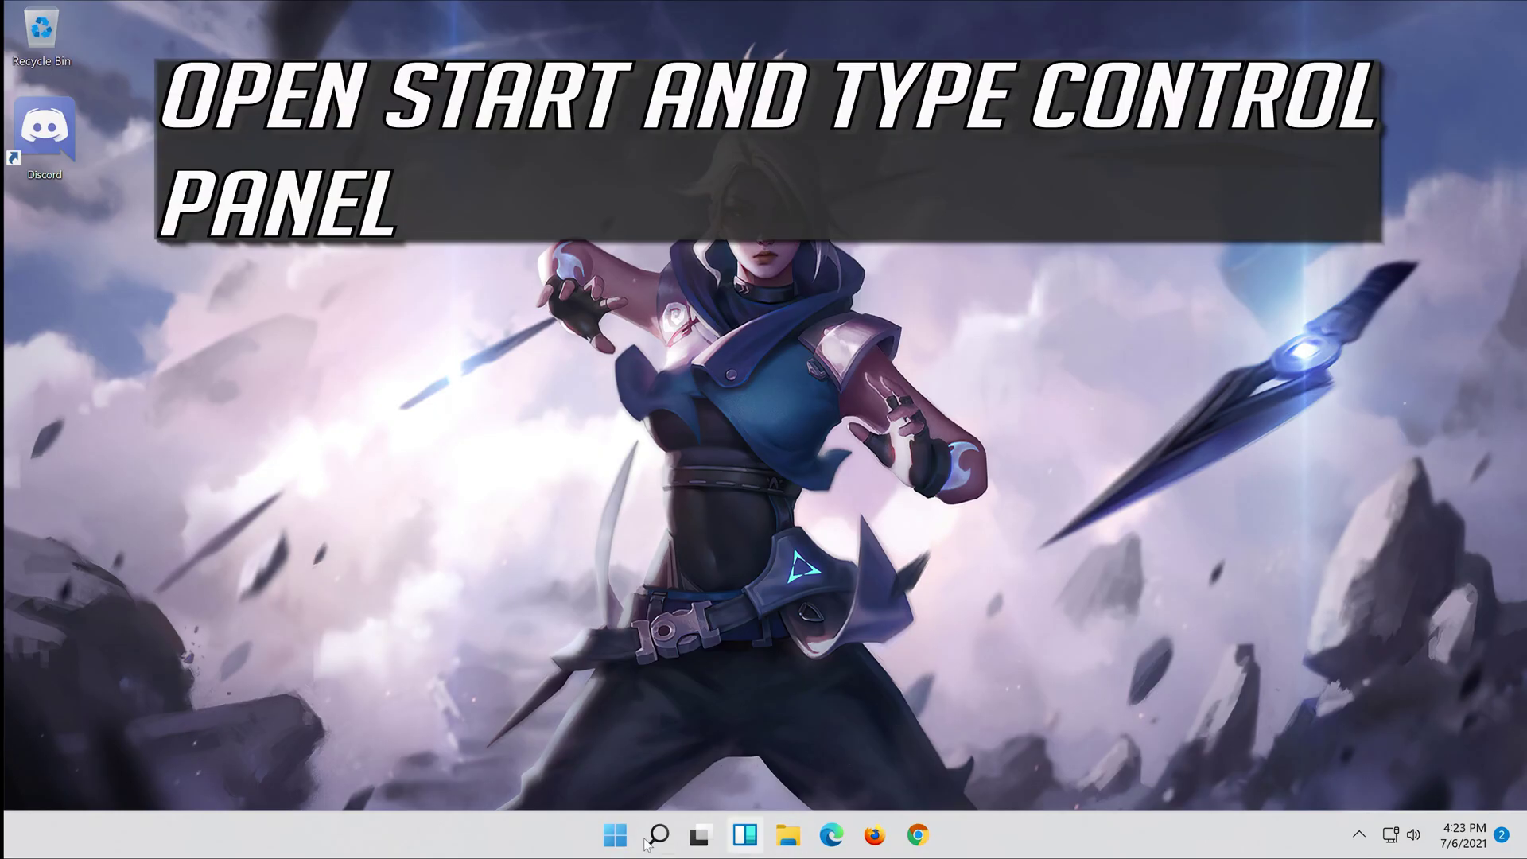
Search for 'control panel' and launch Control Panel.
left_click(645, 843)
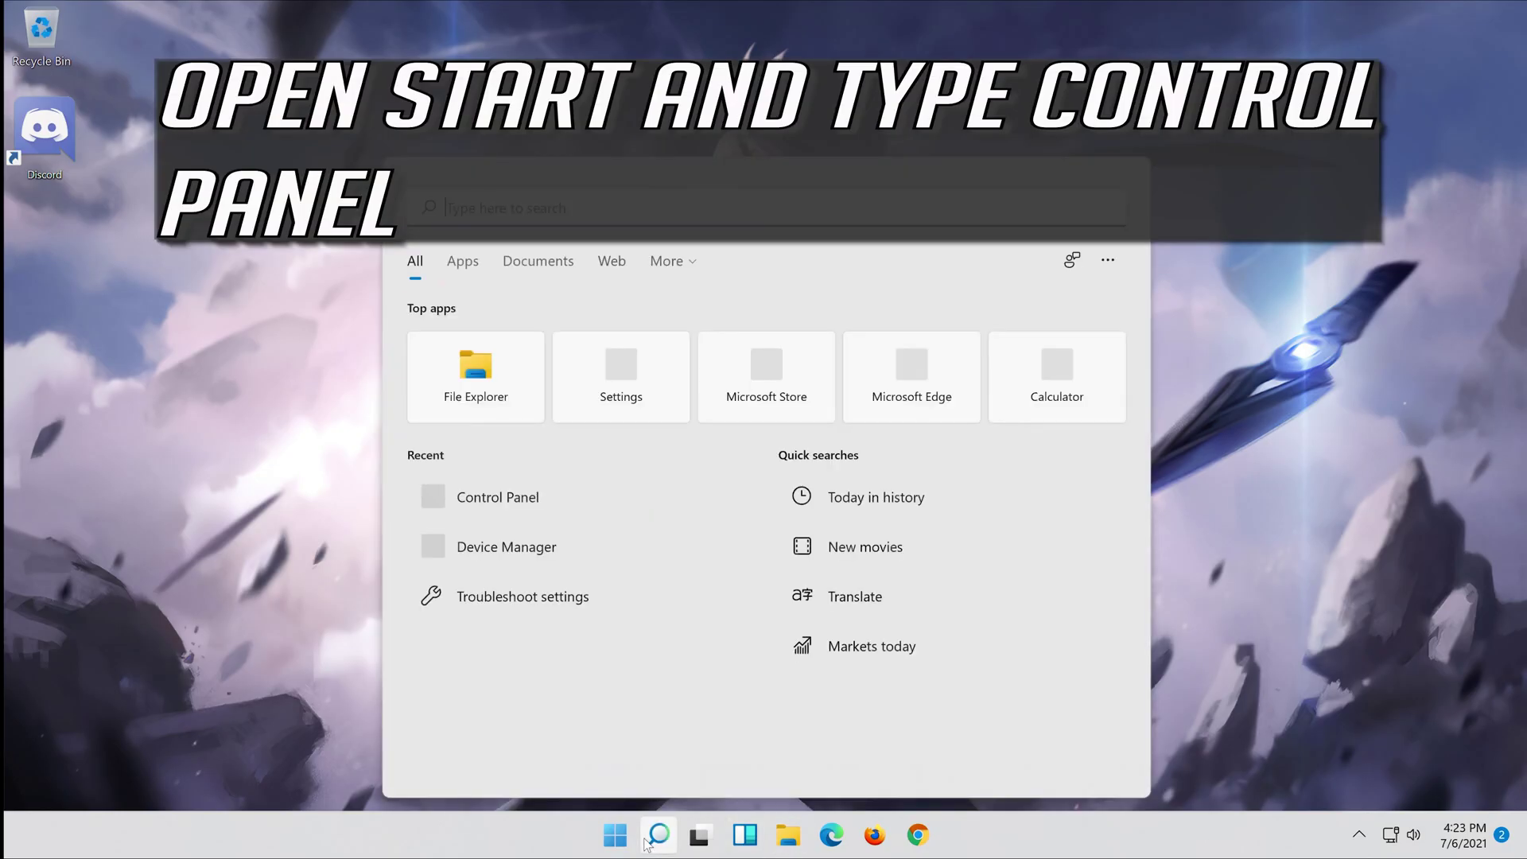
type("control panel")
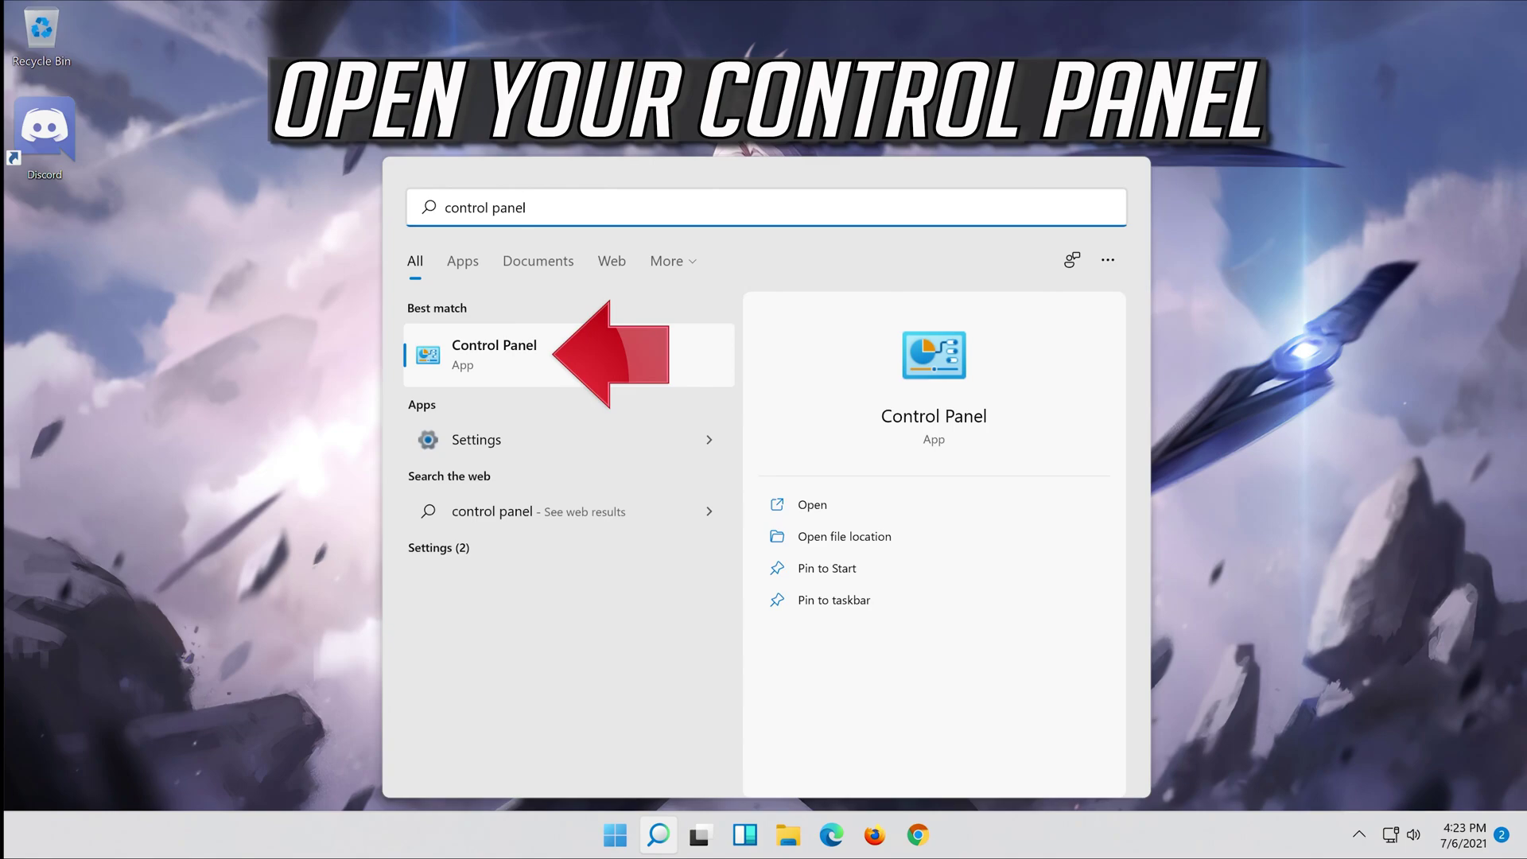
left_click(619, 346)
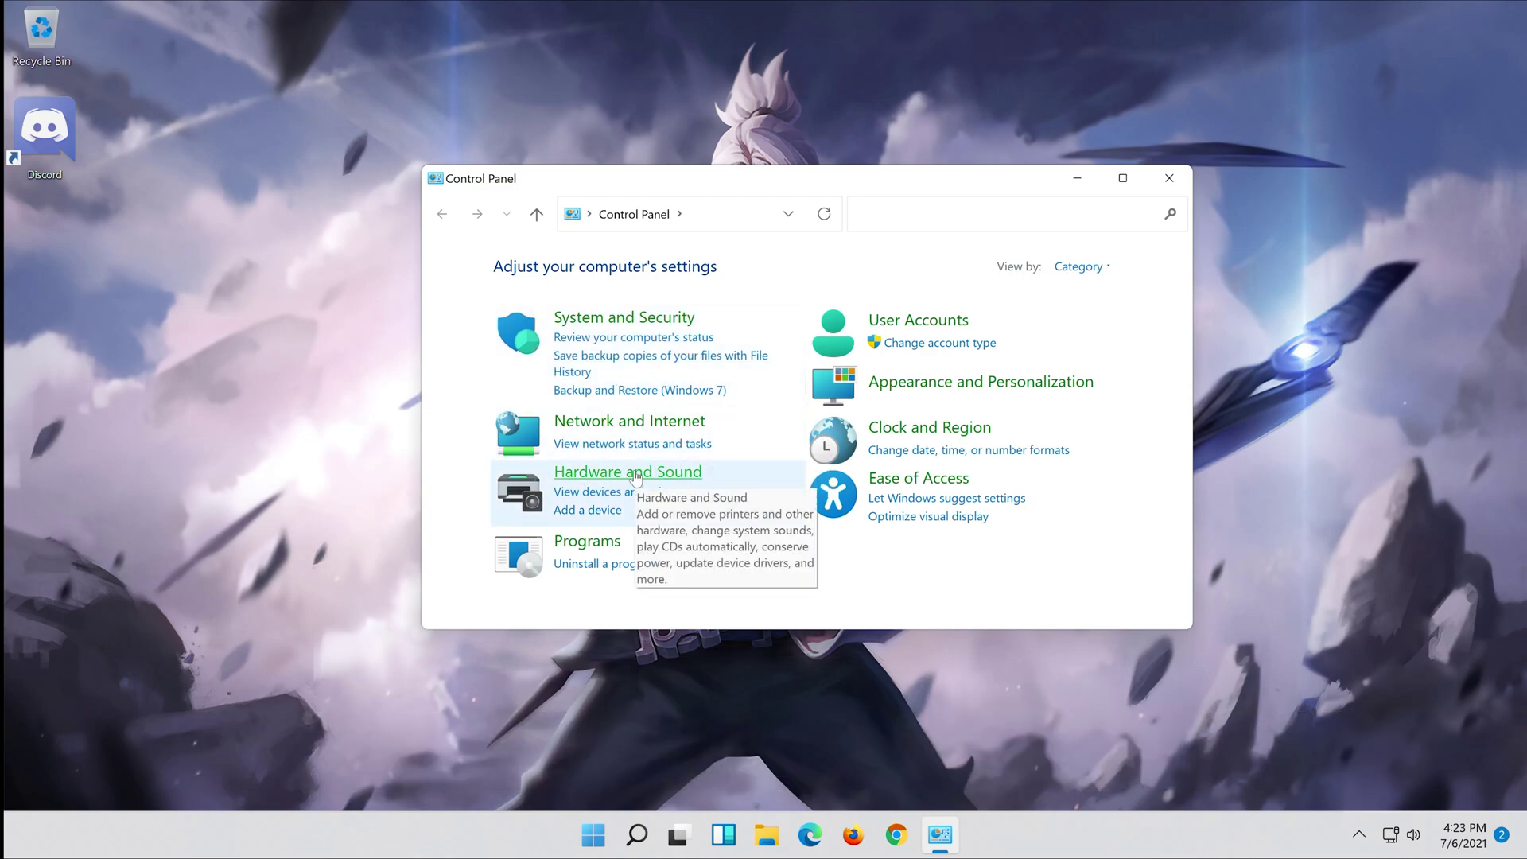
Open the Sound dialog from Control Panel's Hardware and Sound page.
left_click(633, 476)
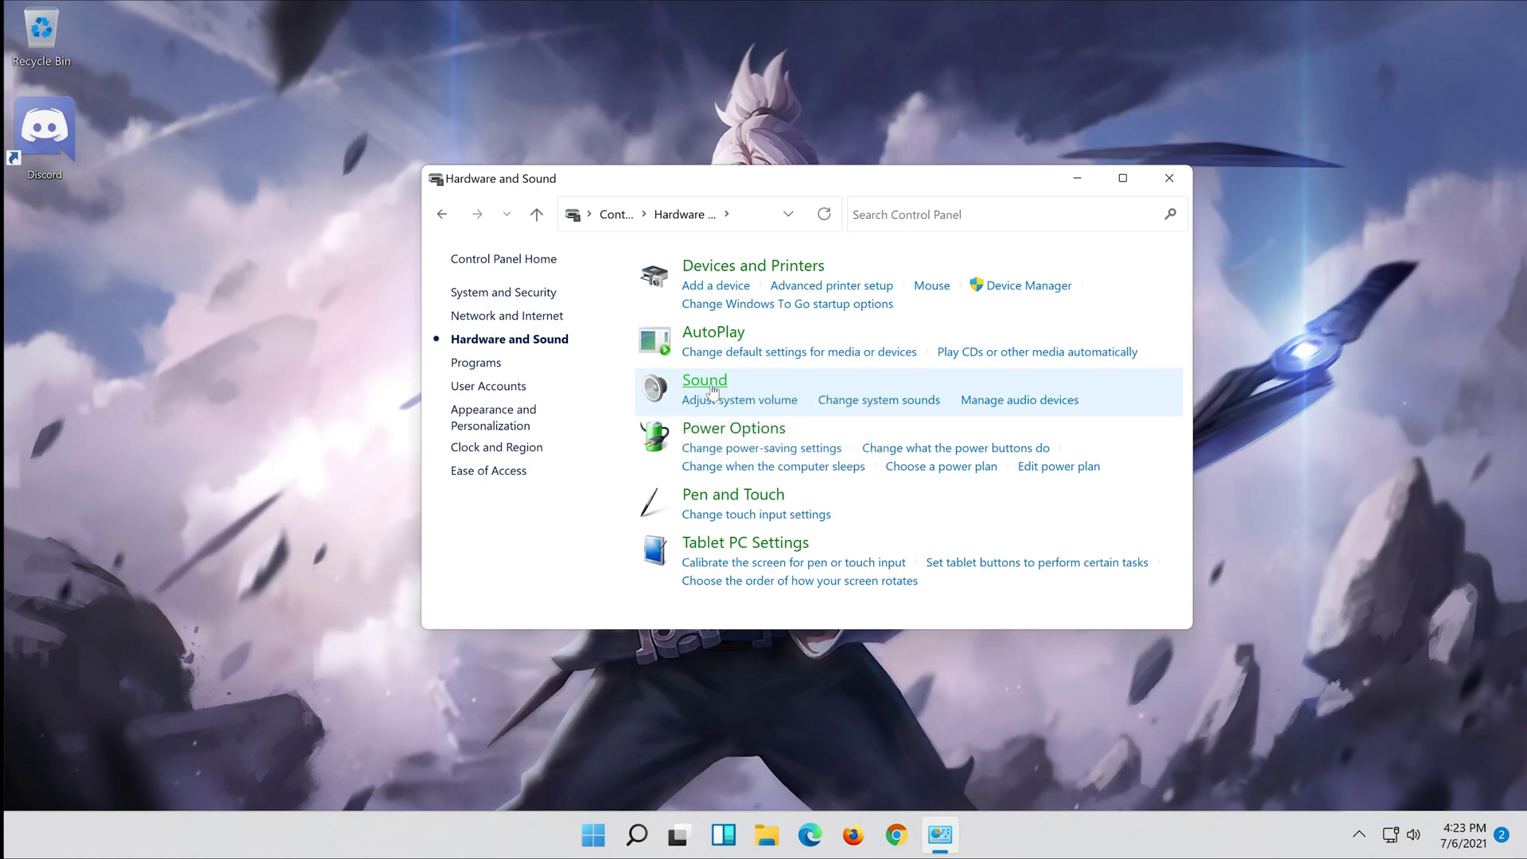
left_click(706, 391)
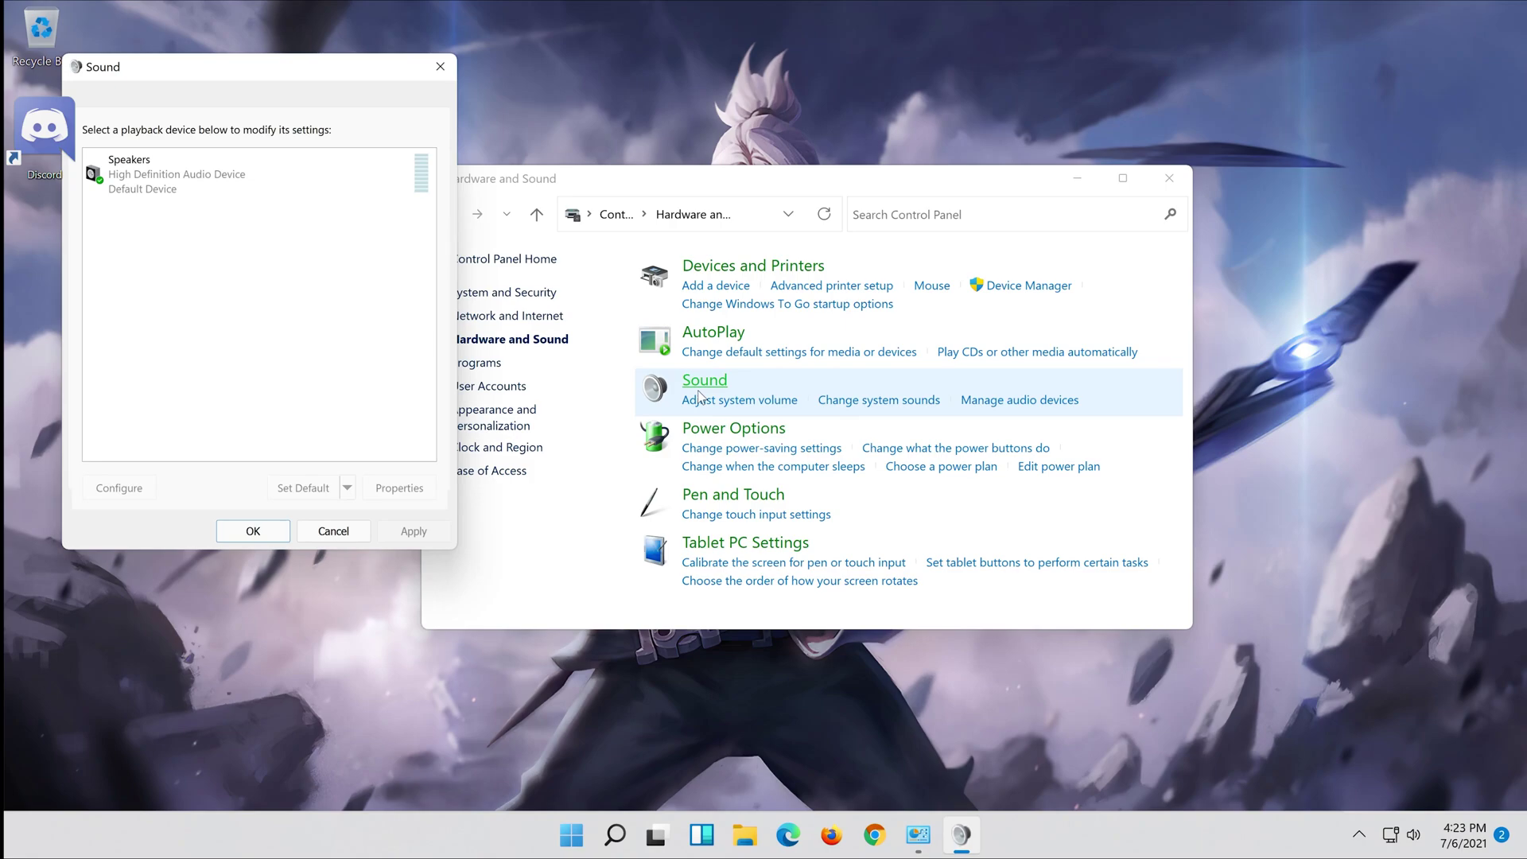
Centre the Sound dialog and view its recording devices, with the High Definition Audio microphone as default.
left_click_drag(297, 69, 843, 145)
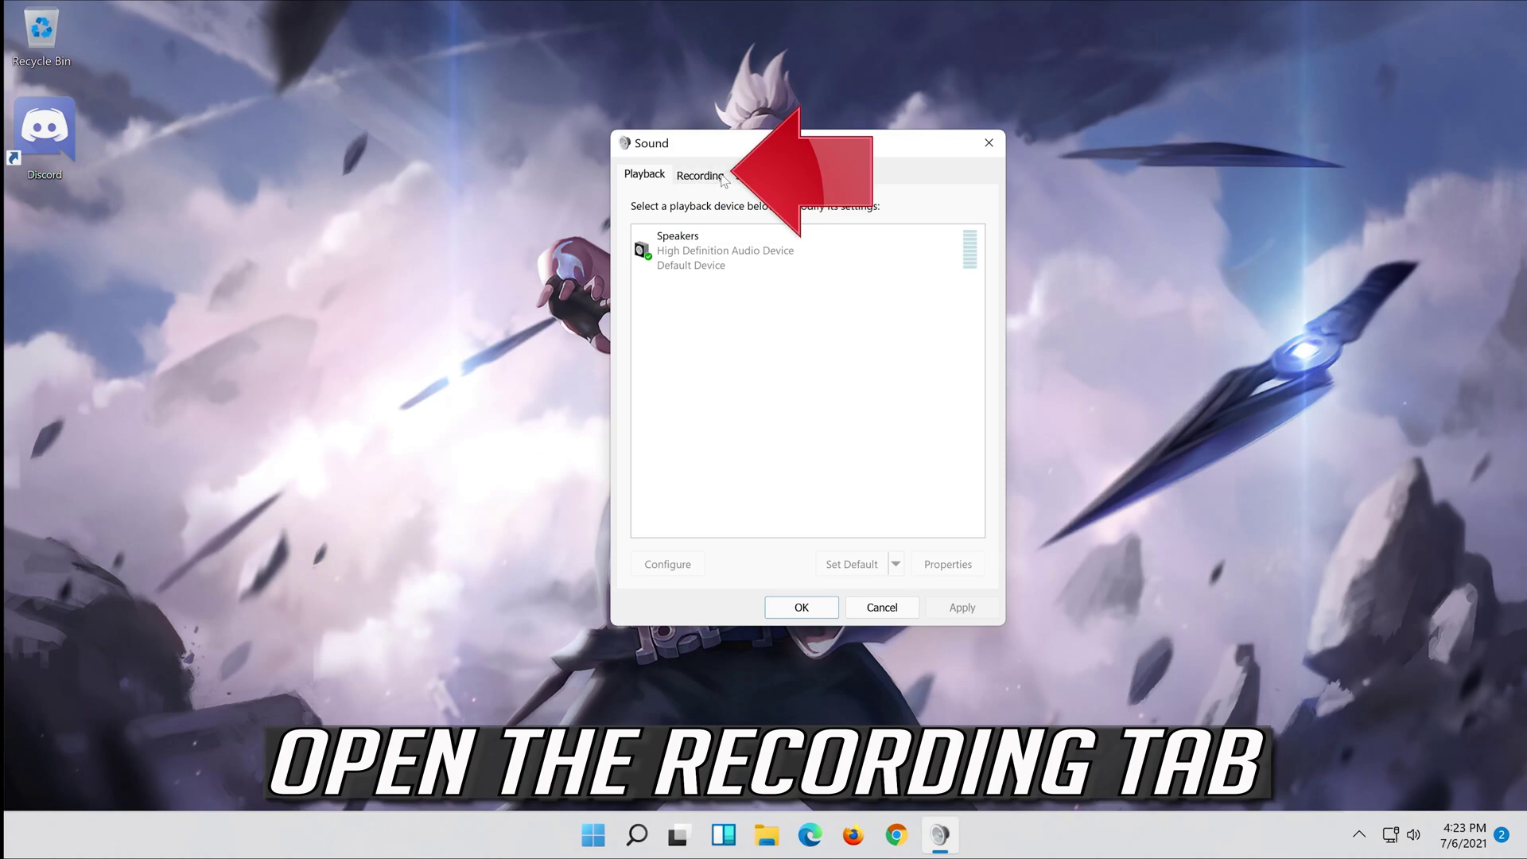
left_click(700, 176)
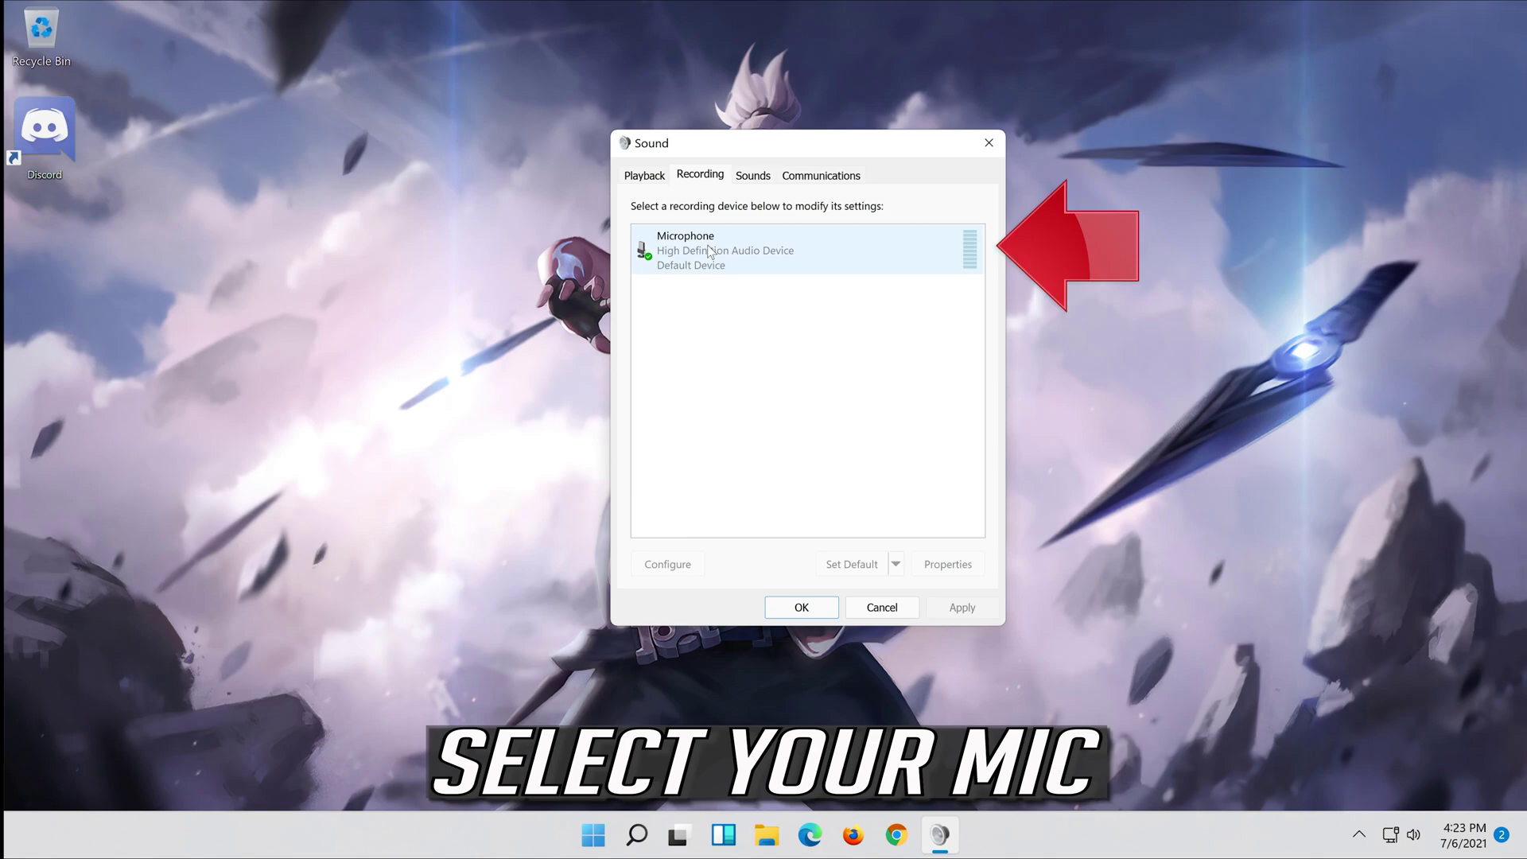